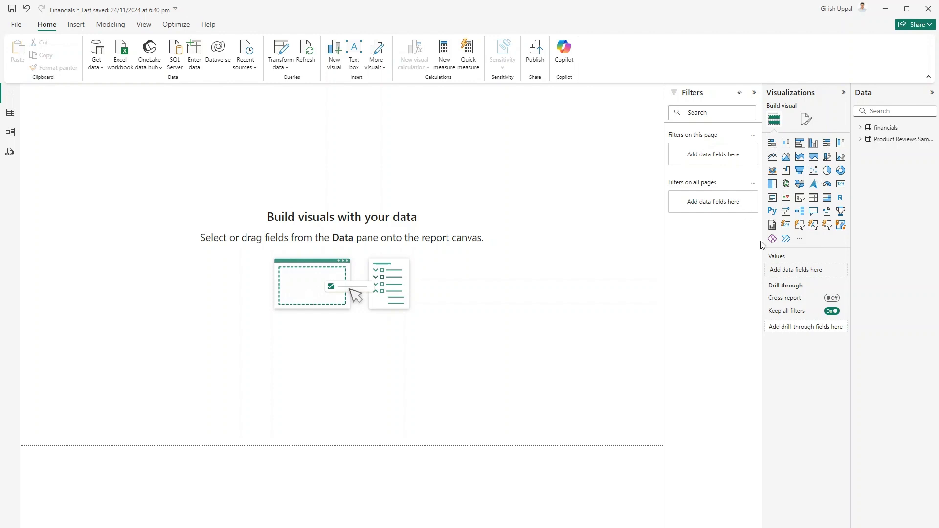
Step: Search the Power BI visuals marketplace for "word cloud" and open the details of Microsoft Corporation's Word Cloud visual
click(800, 241)
click(819, 244)
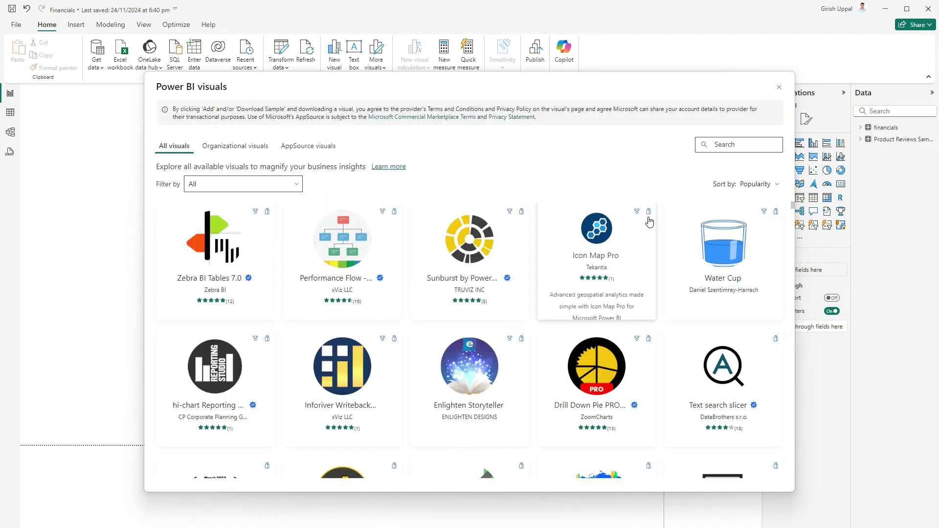
click(733, 144)
text(word cloud)
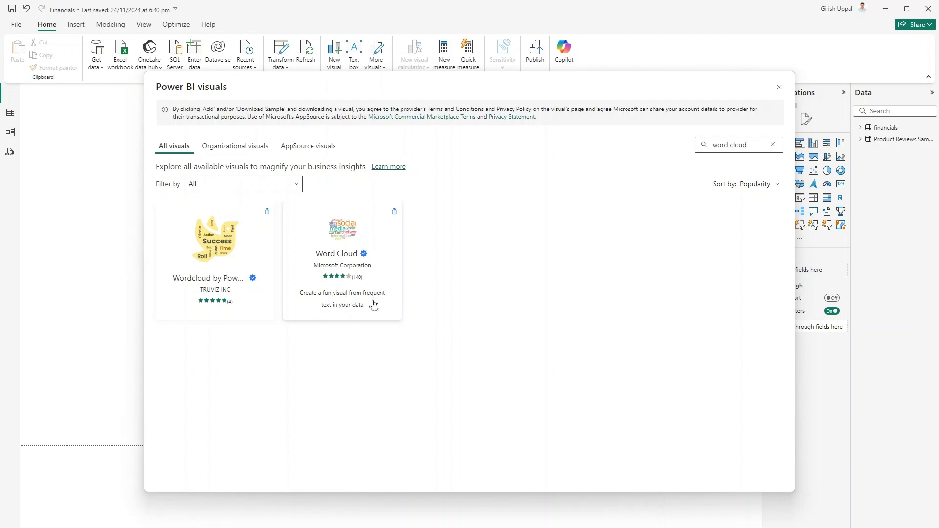
click(376, 296)
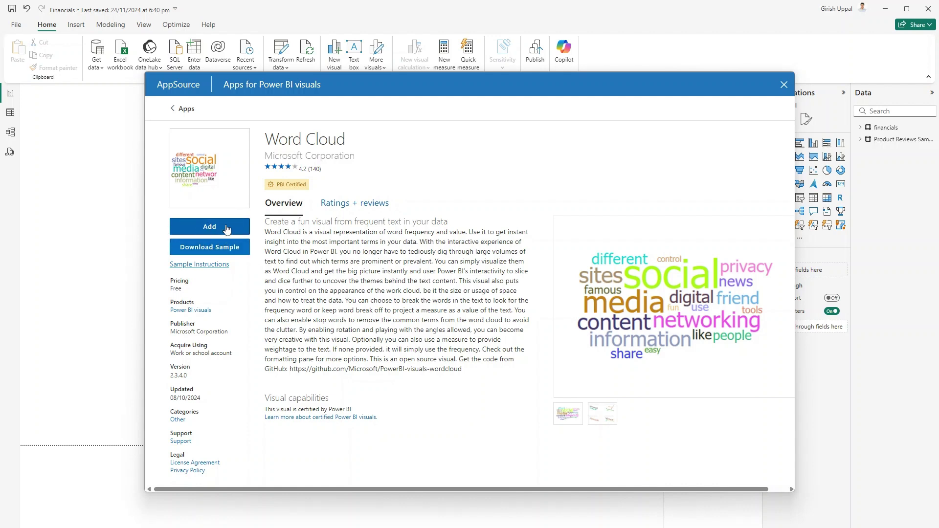
Step: Download the Word Cloud sample file and import the Word Cloud visual into the report
click(209, 249)
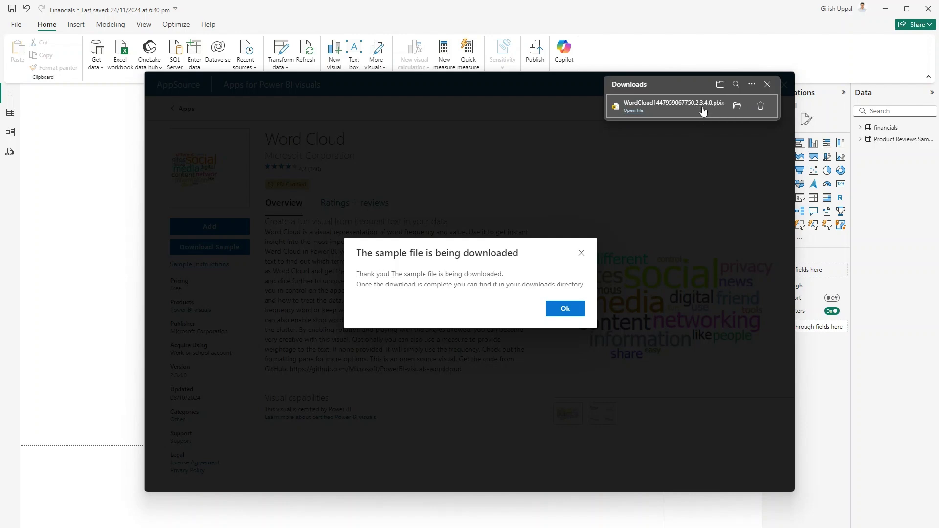
click(560, 314)
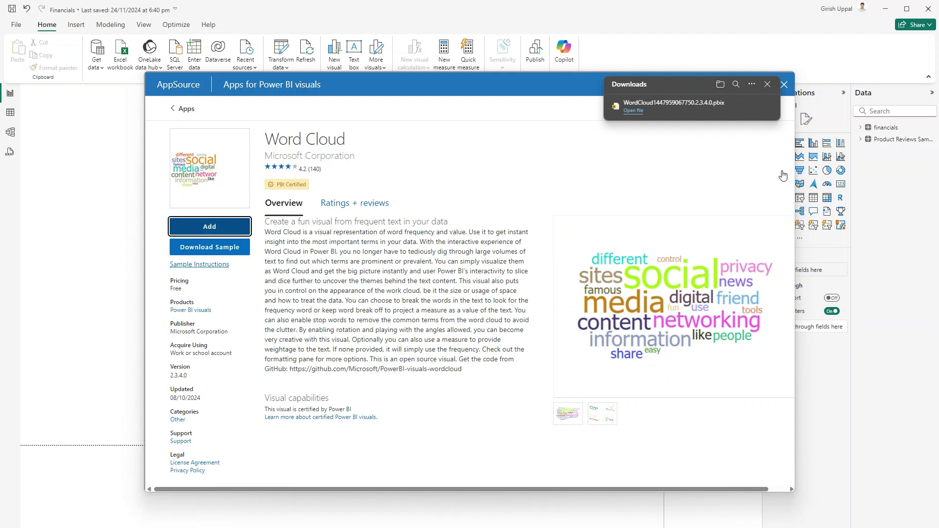
click(784, 84)
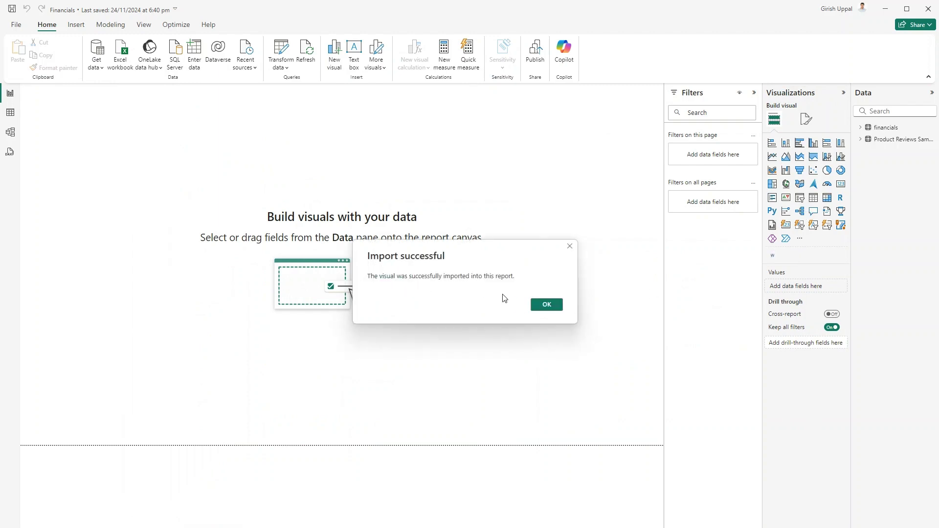
click(546, 305)
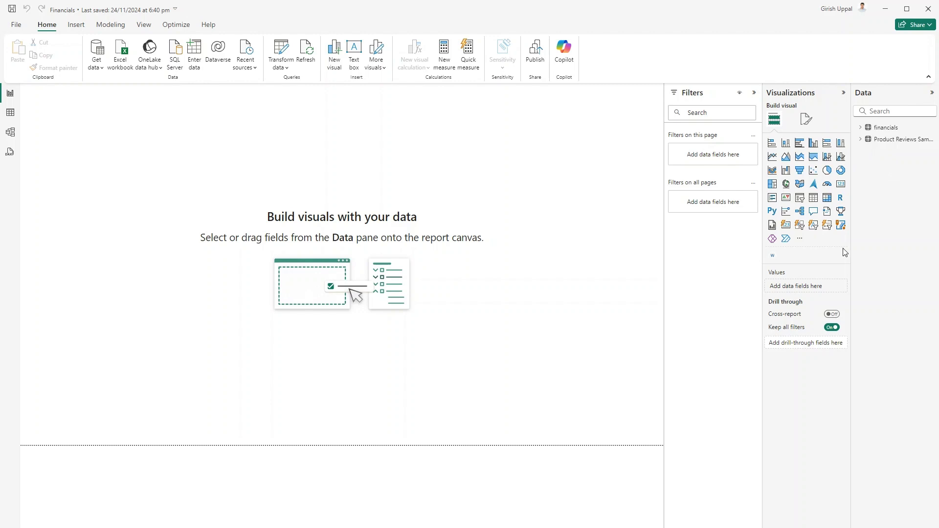
Step: Widen the list of data tables, expand Product Reviews Sample, and examine its Reviews column as table data
drag(851, 250, 781, 249)
click(792, 140)
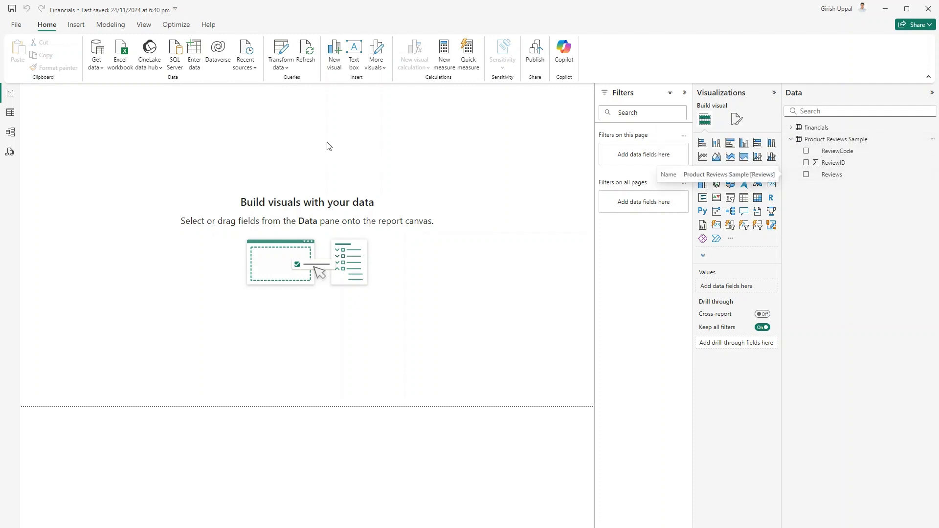
click(10, 112)
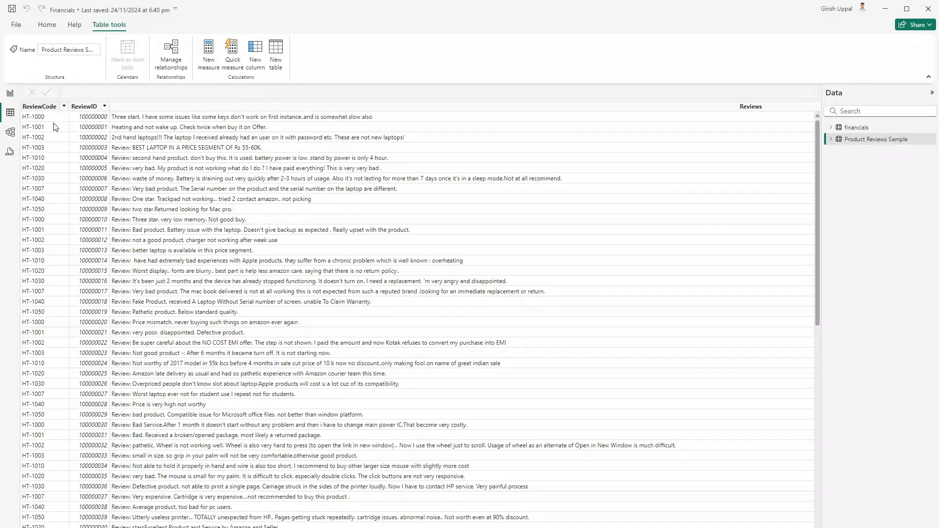
click(155, 109)
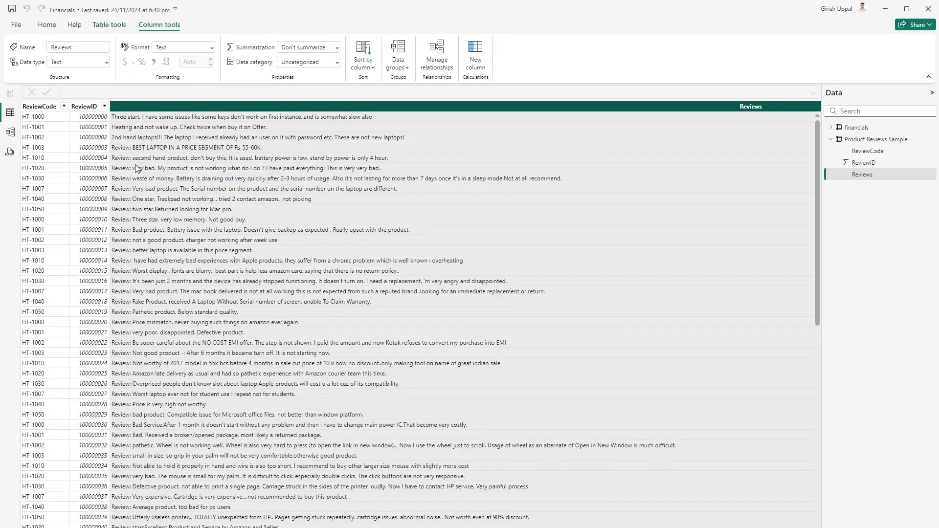
Step: Open the Power Query Editor and inspect the applied steps of the financials and Product Reviews Sample queries
click(47, 24)
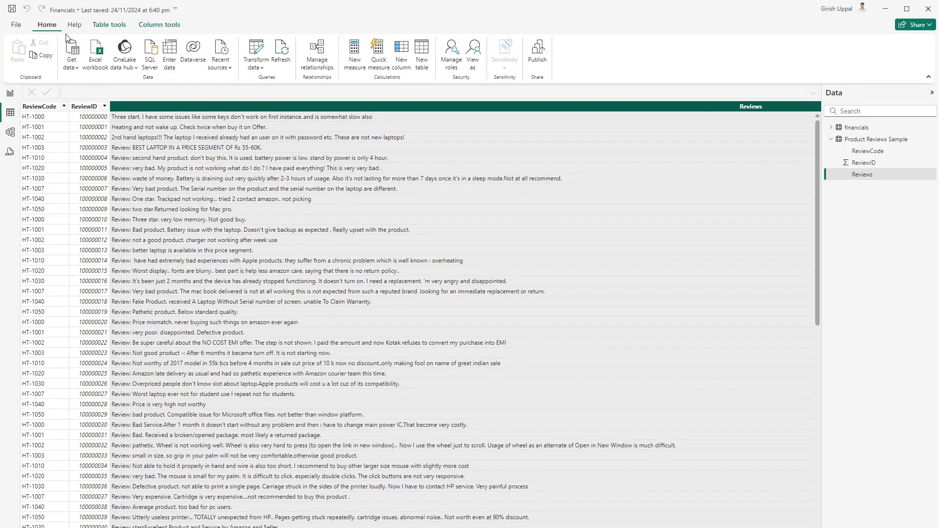
click(257, 67)
click(268, 84)
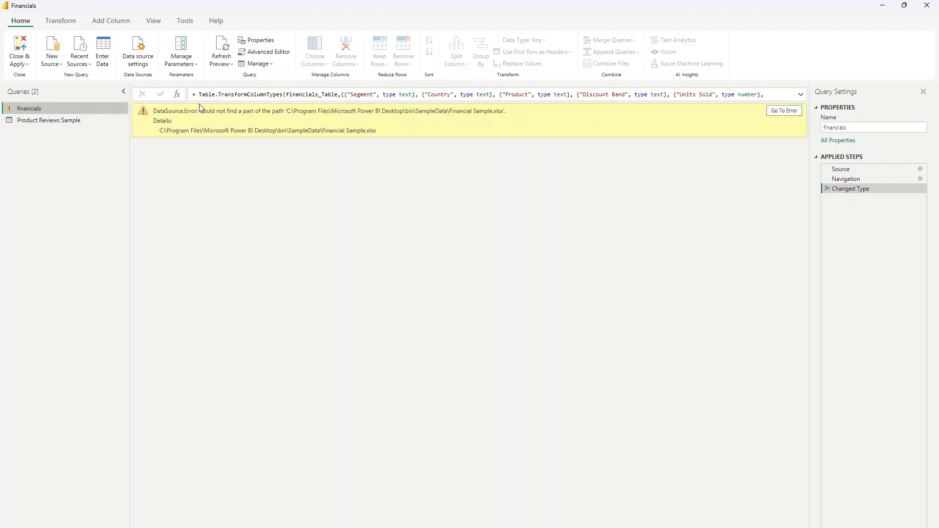
click(71, 120)
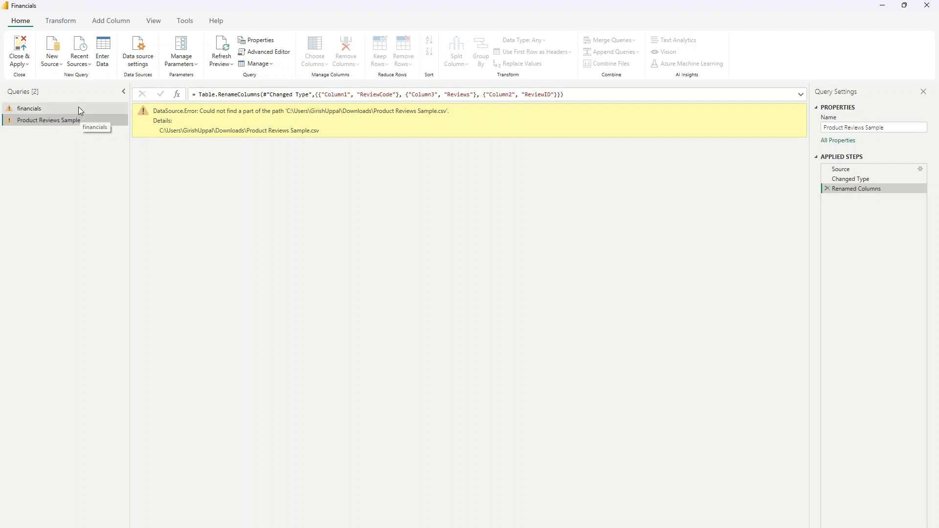
click(80, 111)
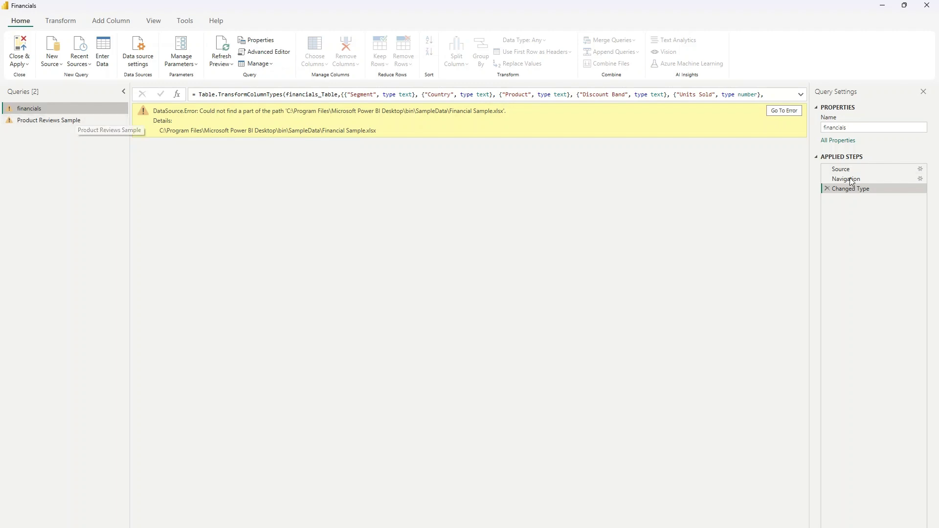
click(76, 122)
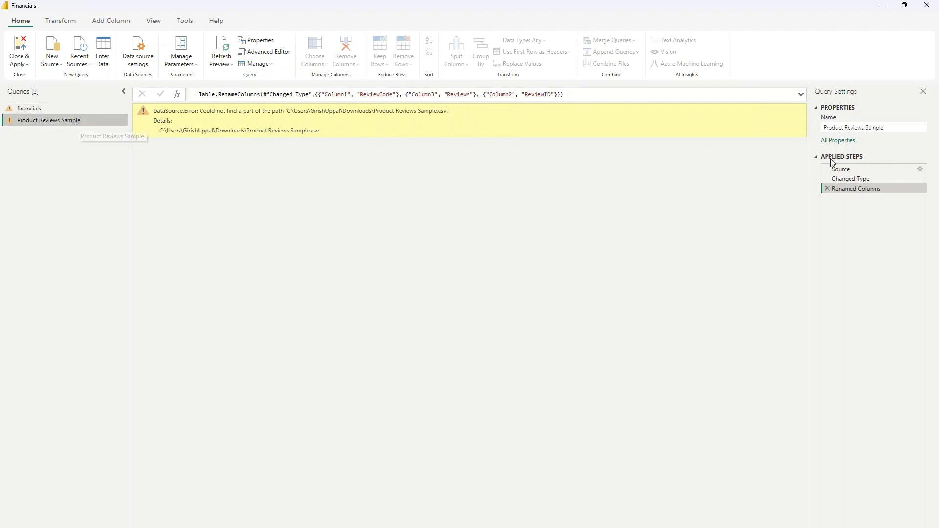
Step: Check the CSV source settings of the Product Reviews Sample query without changing them, and close the Power Query Editor
click(918, 169)
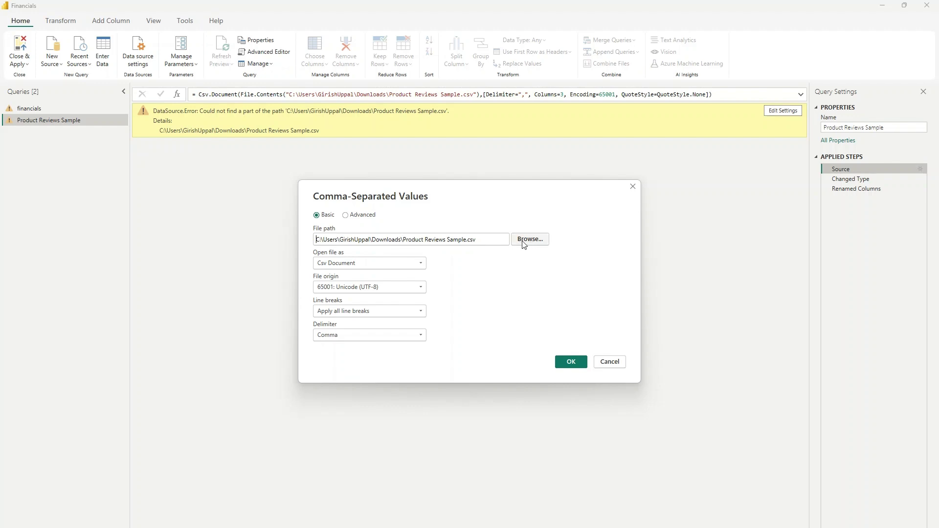
click(609, 362)
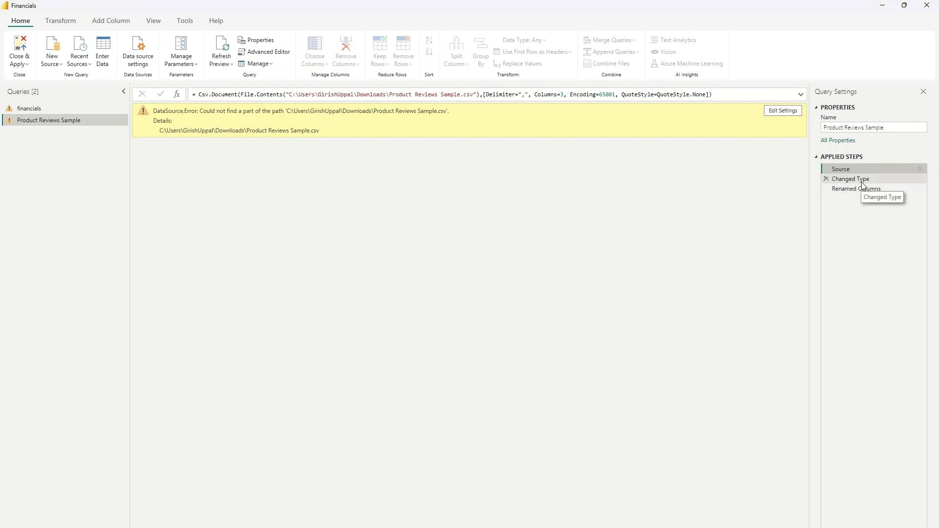
click(22, 62)
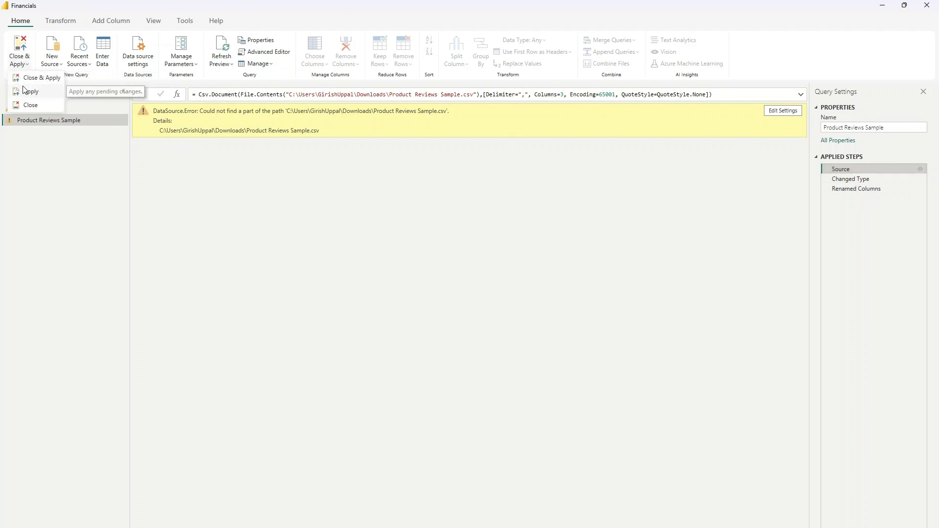
click(39, 106)
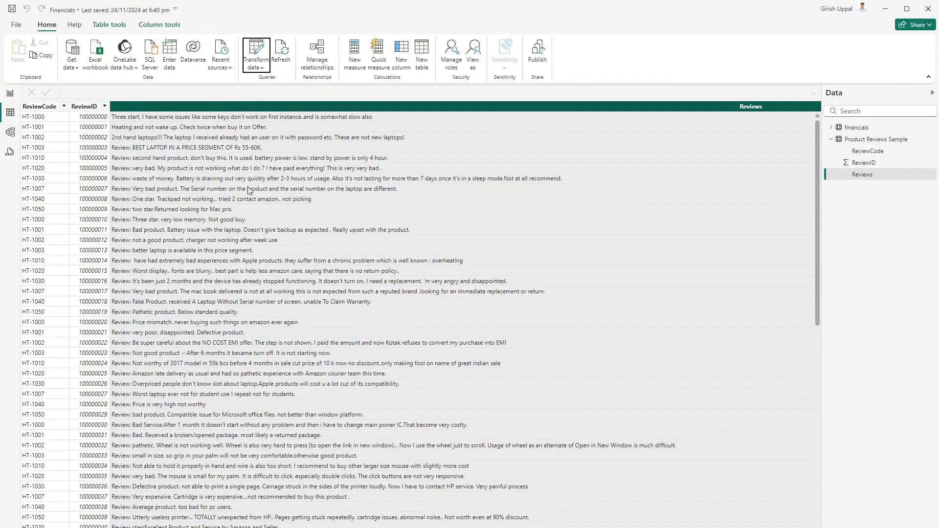
Step: Return to the report page and add a table visual with the ReviewCode and Reviews fields
click(11, 94)
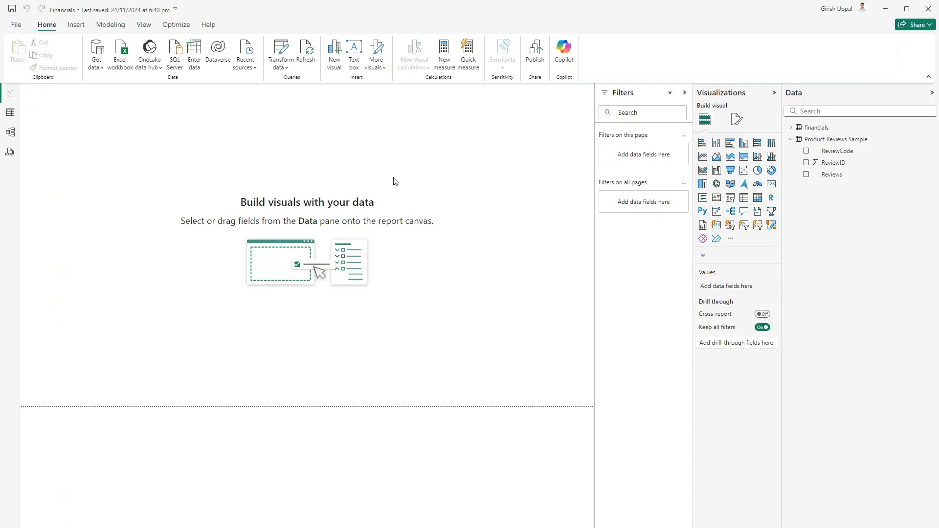
click(745, 200)
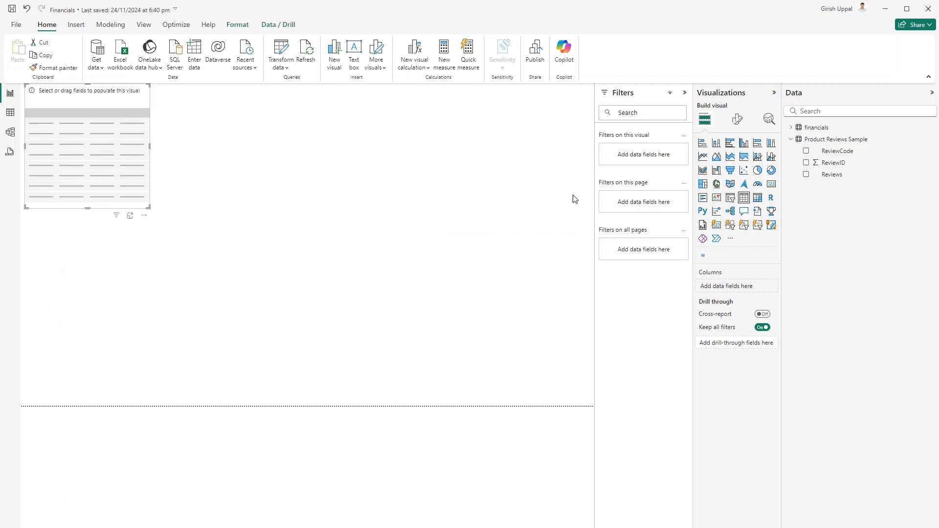
drag(52, 90, 203, 145)
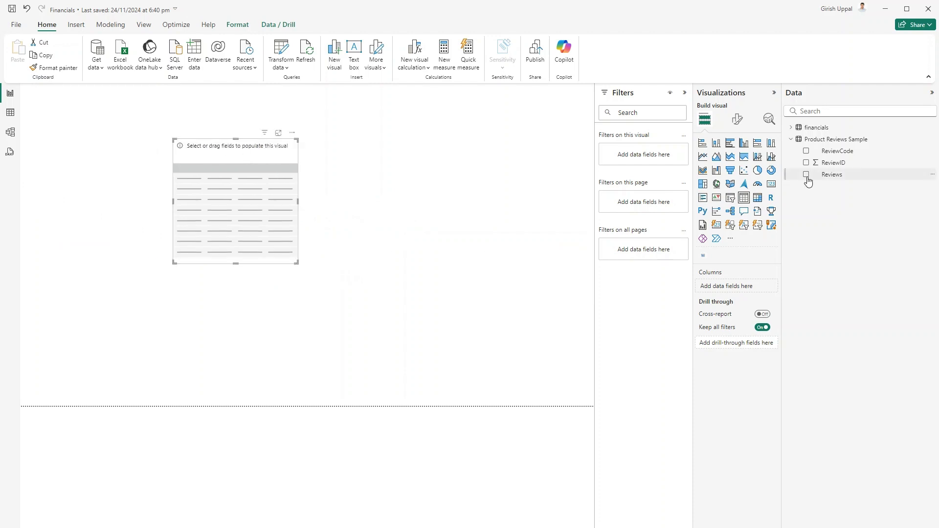
click(806, 151)
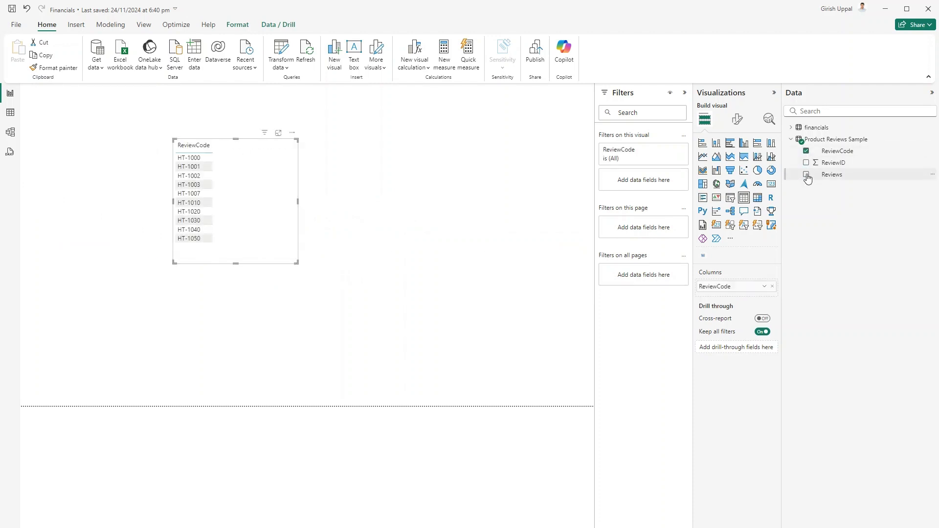
click(807, 175)
Step: Place the table visual along the page's left side, resize it tall enough to read the reviews, and scroll through them
drag(298, 263, 575, 356)
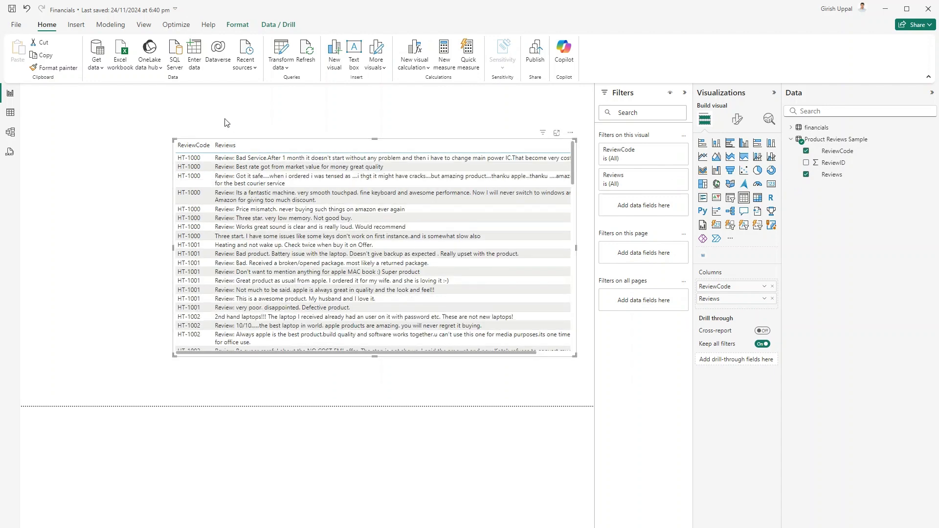
drag(245, 143, 108, 106)
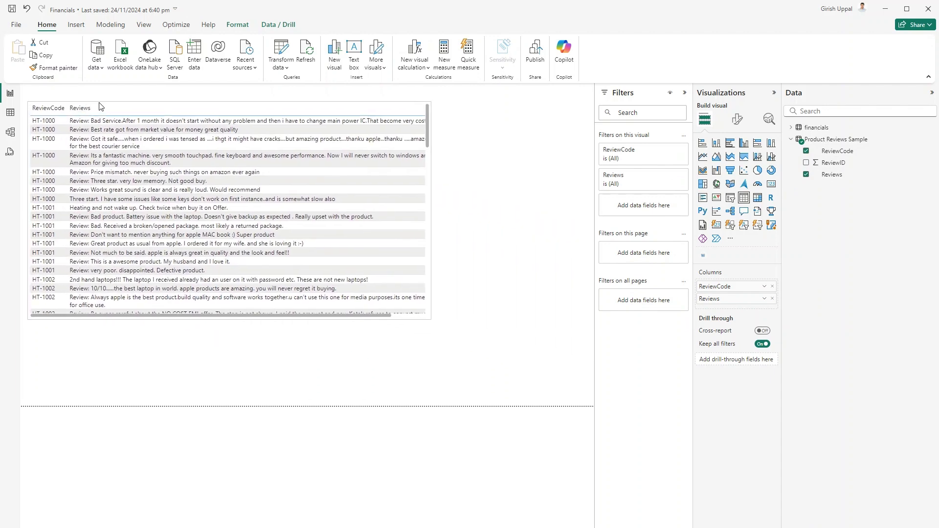
drag(438, 316, 323, 377)
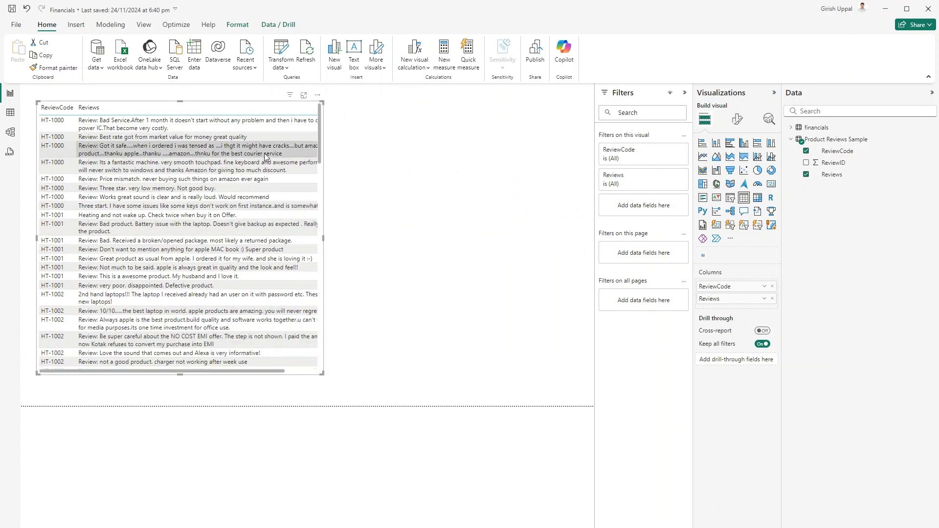
drag(318, 136, 346, 353)
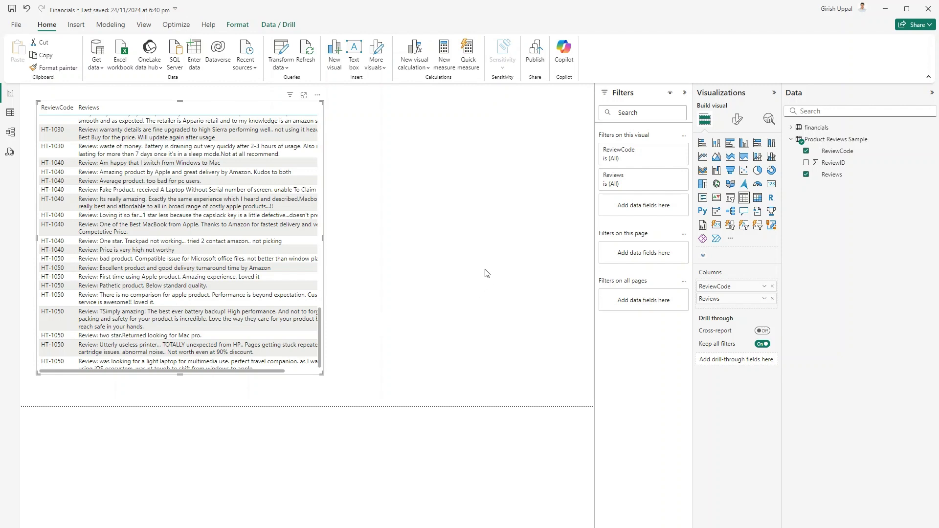
Step: Add a separate Word Cloud visual and fit it into the empty space beside the reviews table
click(424, 245)
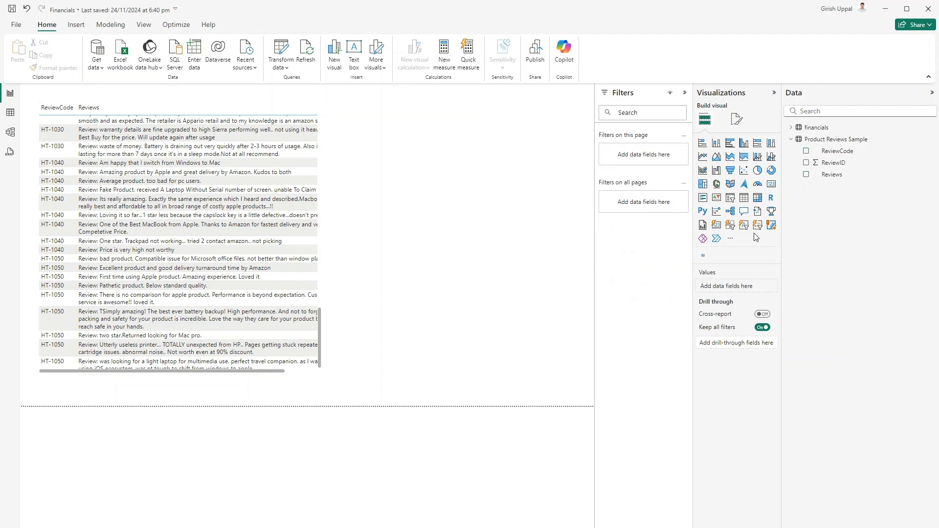
click(704, 255)
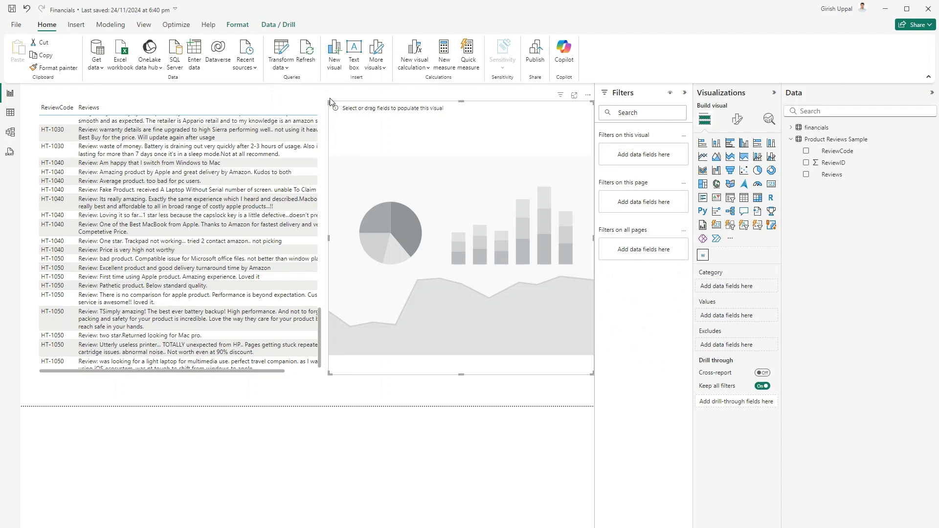
drag(329, 100, 357, 127)
drag(451, 187, 441, 177)
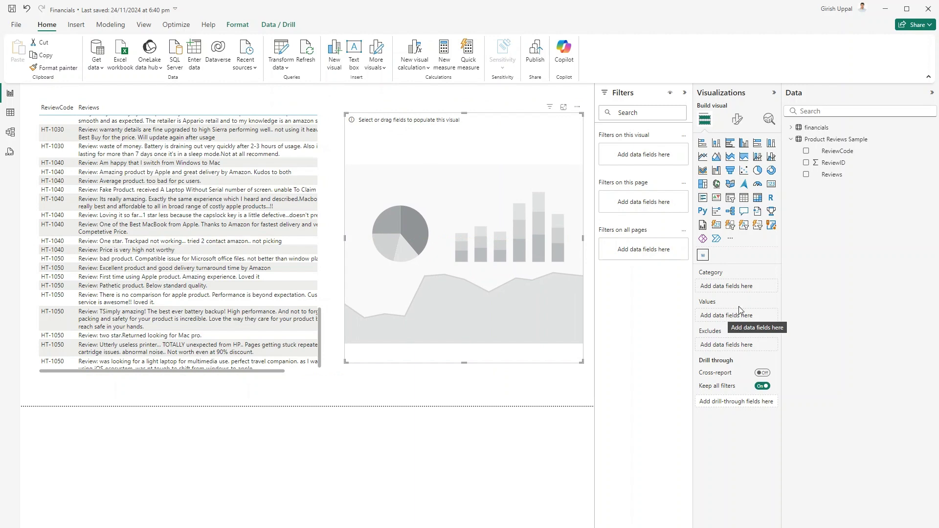
Step: Assign the Reviews field to the word cloud's Values and Category, and remove First Reviews from Values
drag(835, 176, 738, 318)
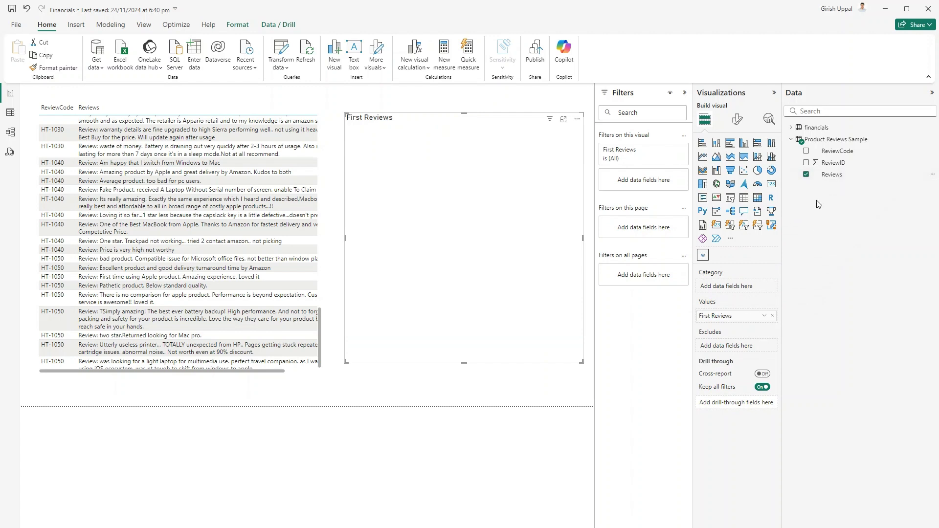
drag(832, 178, 761, 246)
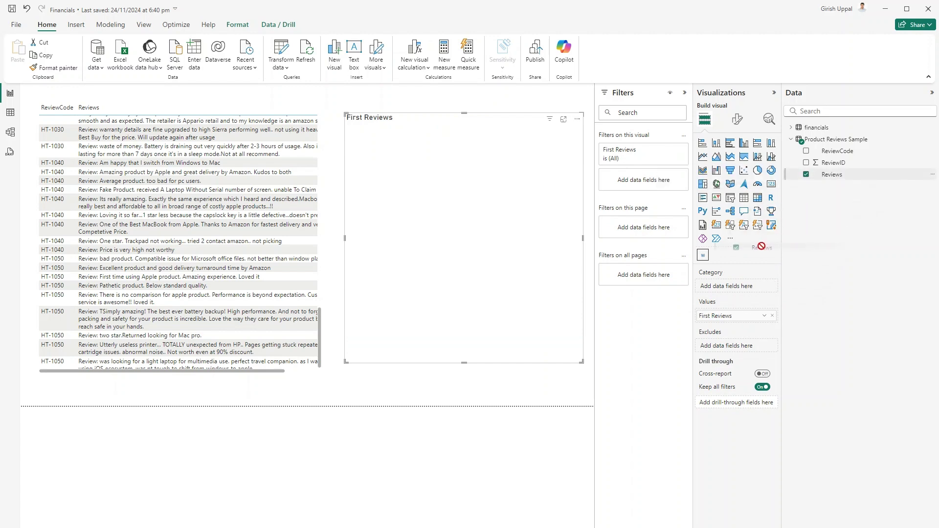
drag(740, 286, 738, 287)
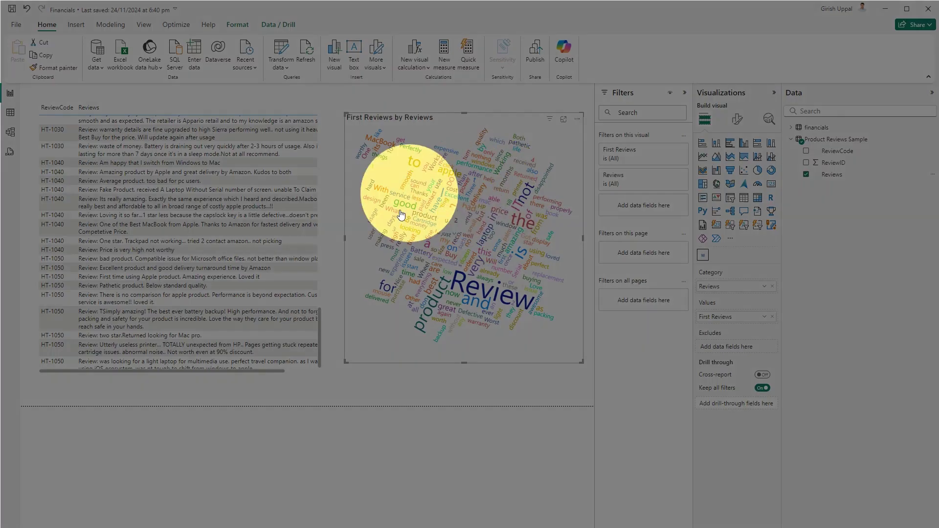
mouse_move(446, 217)
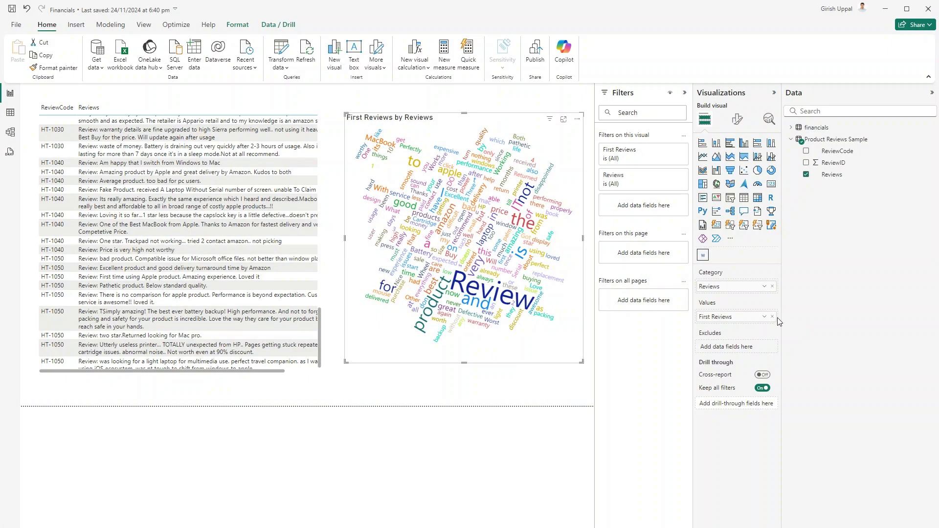
click(773, 316)
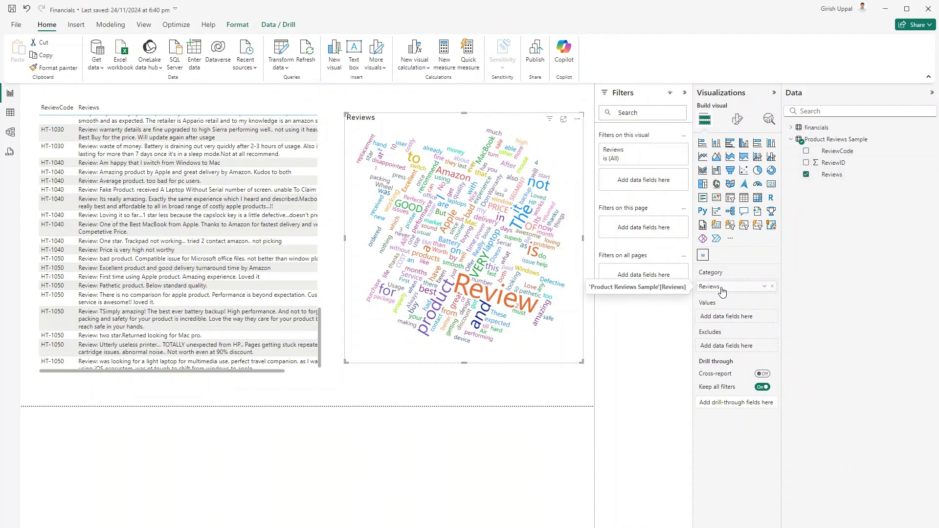
Step: Delete the reviews table and widen the word cloud to span the page's full width
click(300, 253)
key(Delete)
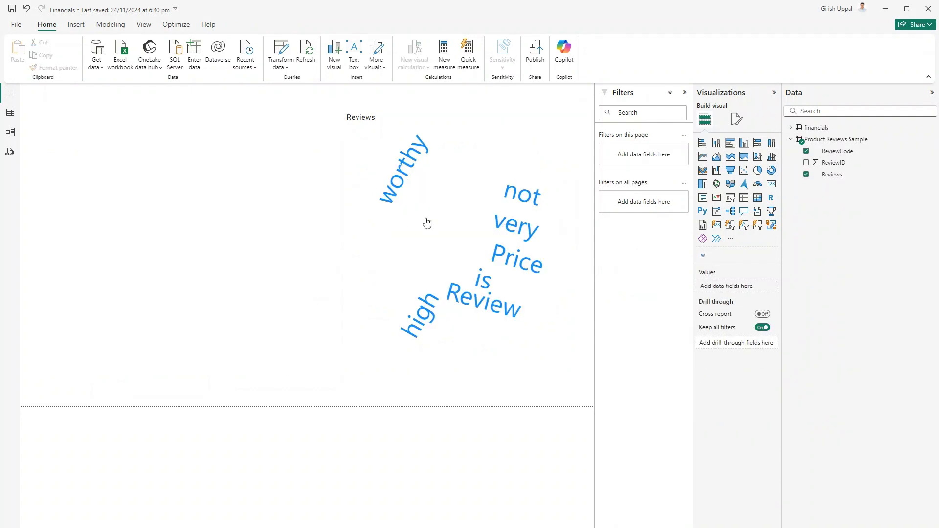
click(350, 145)
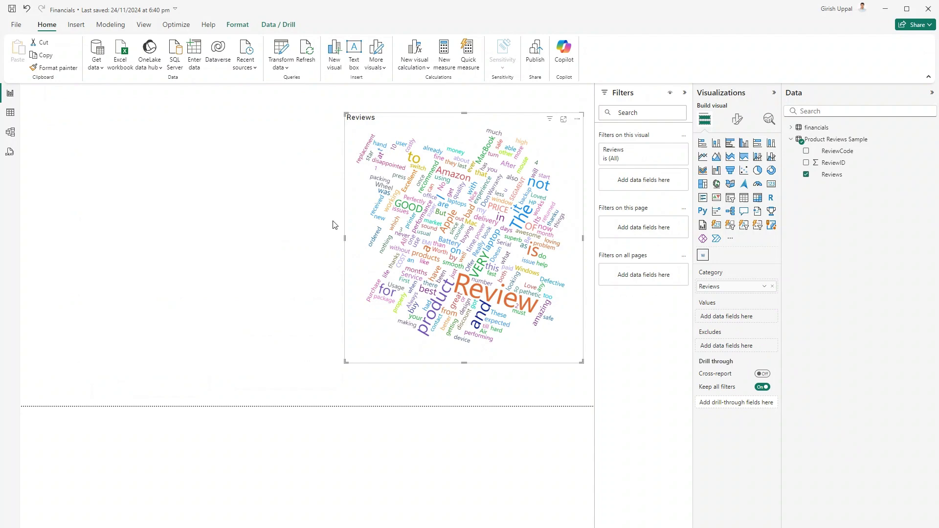
drag(346, 238, 54, 207)
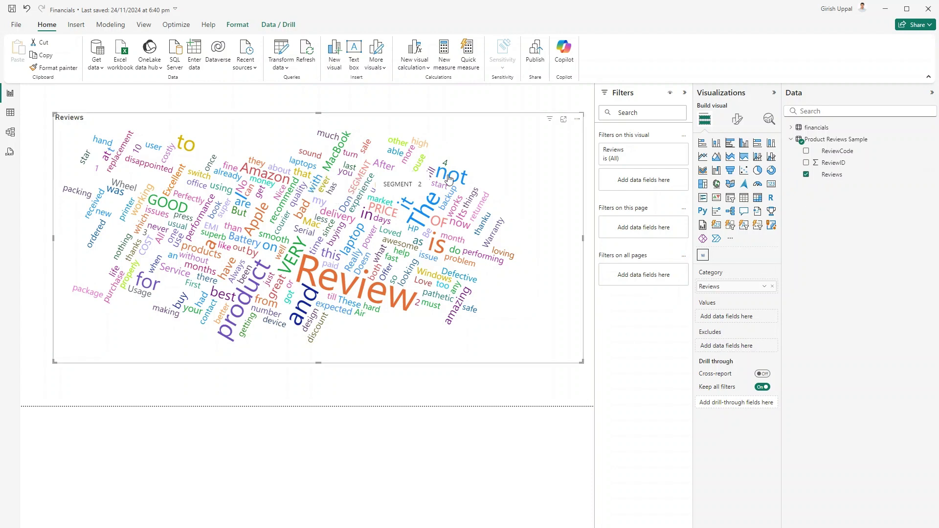
click(578, 121)
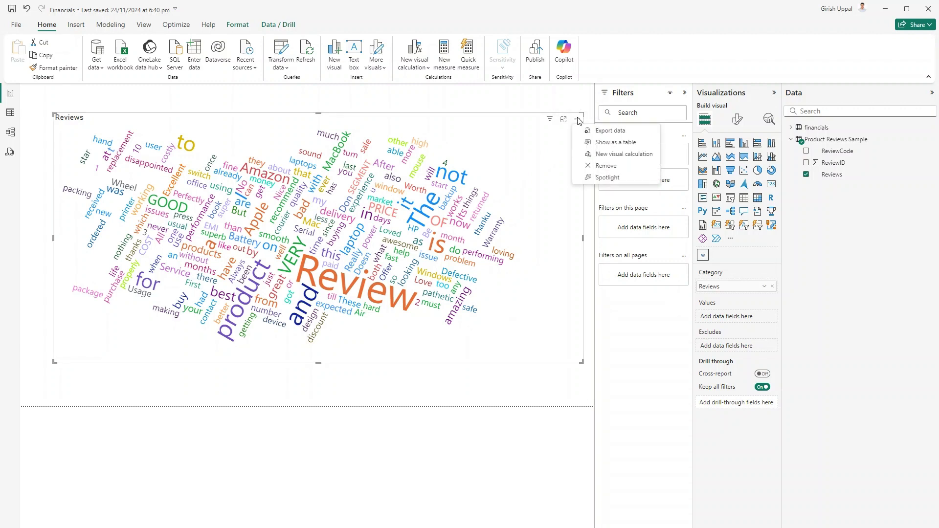
click(550, 120)
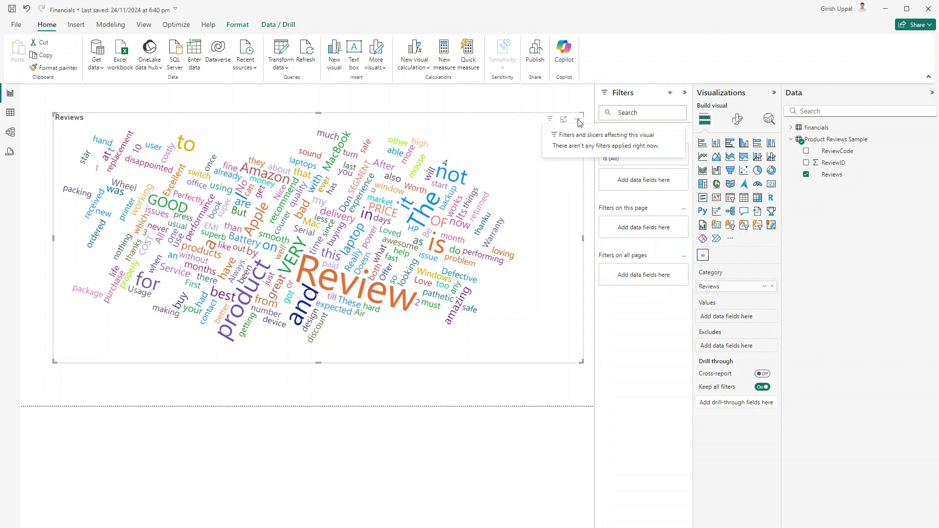
click(579, 121)
click(620, 322)
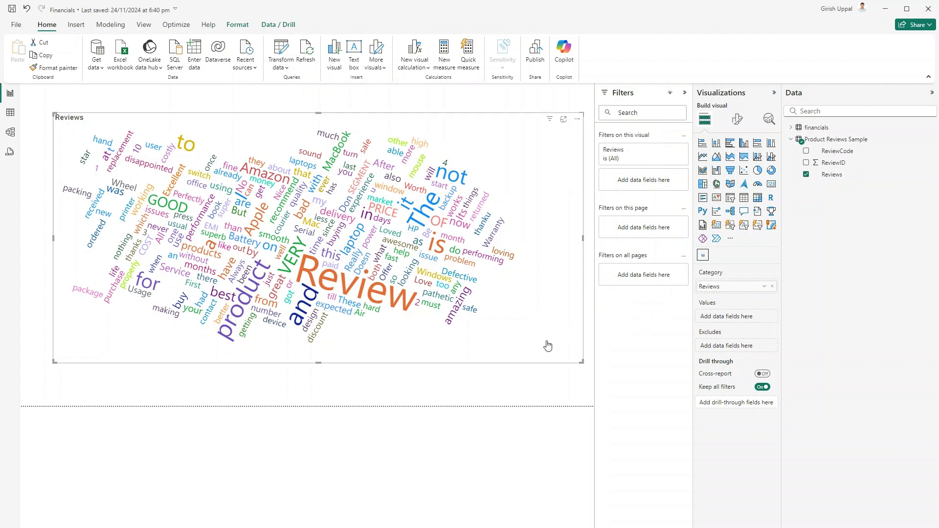
right_click(570, 338)
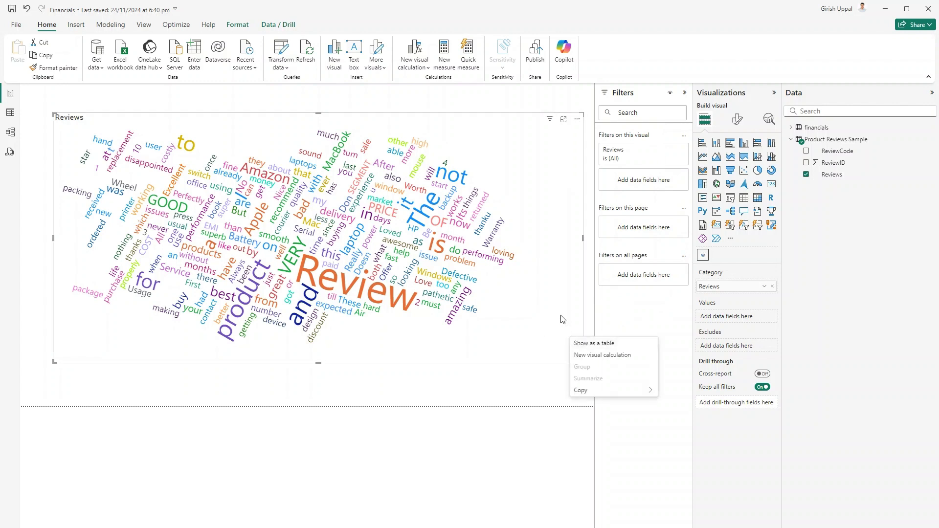
click(578, 122)
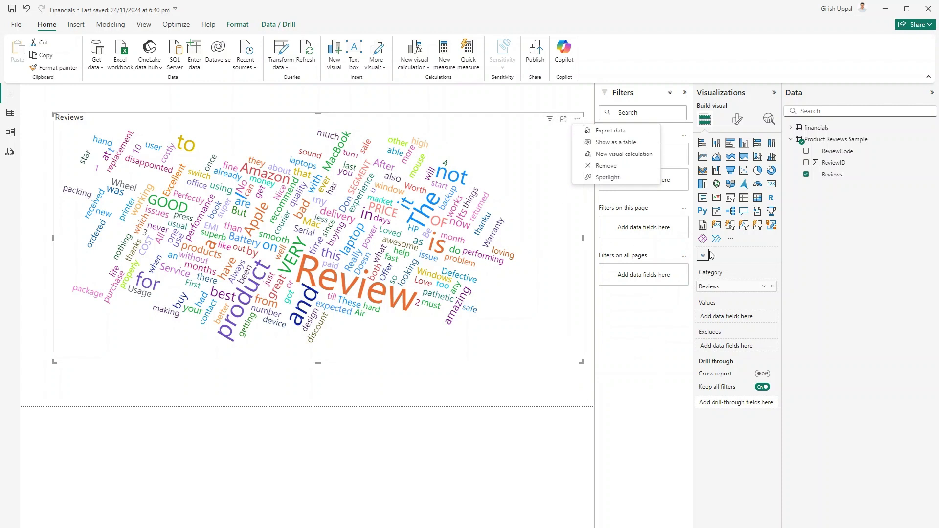
Step: In the word cloud's formatting, turn off Stop Words and set Rotate Text to a min angle of -54 and max angle of 180
click(737, 120)
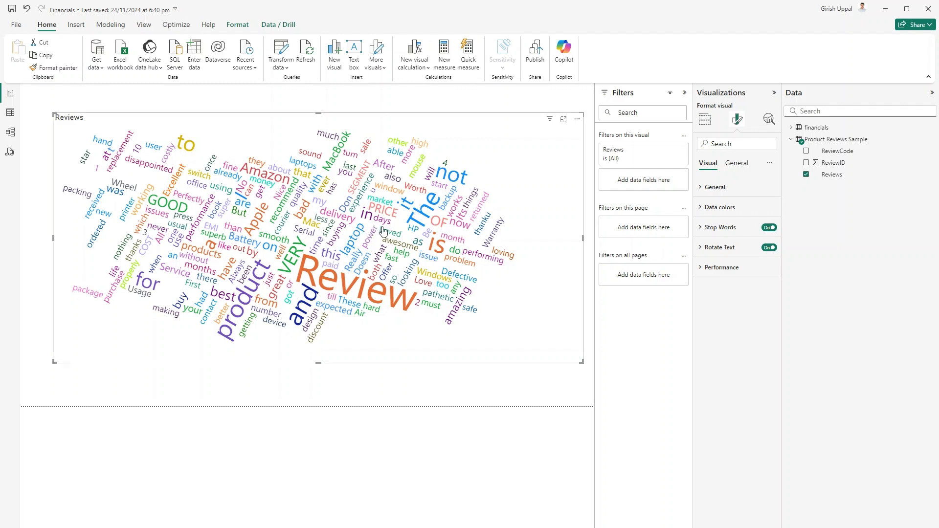
click(767, 230)
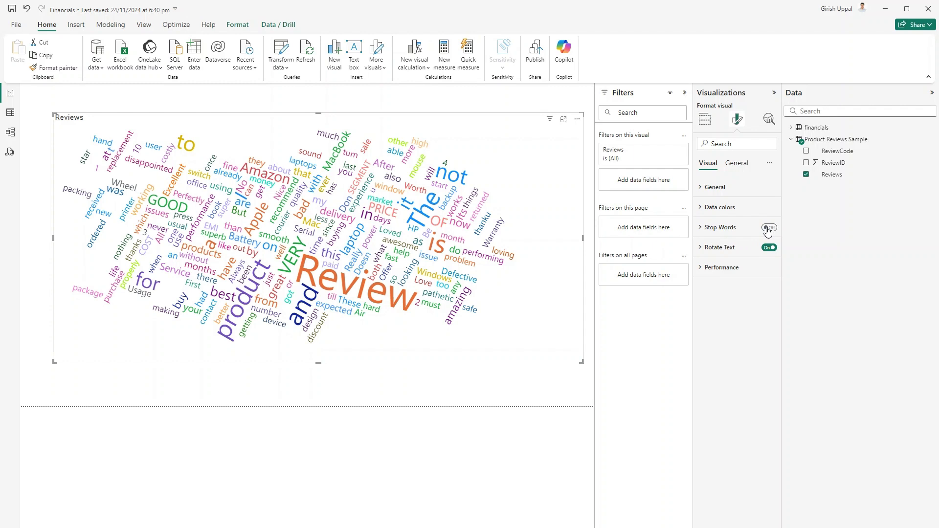
click(704, 249)
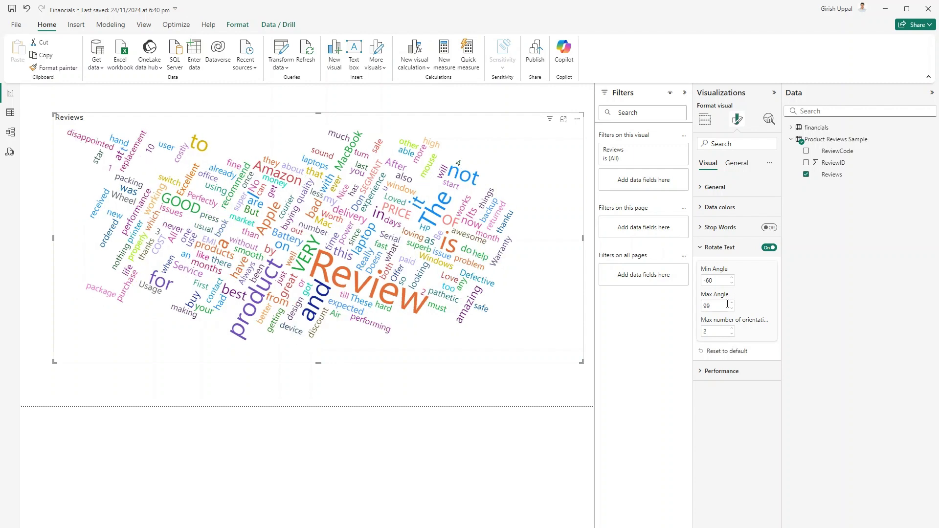
drag(718, 304, 698, 306)
text(1500)
click(762, 302)
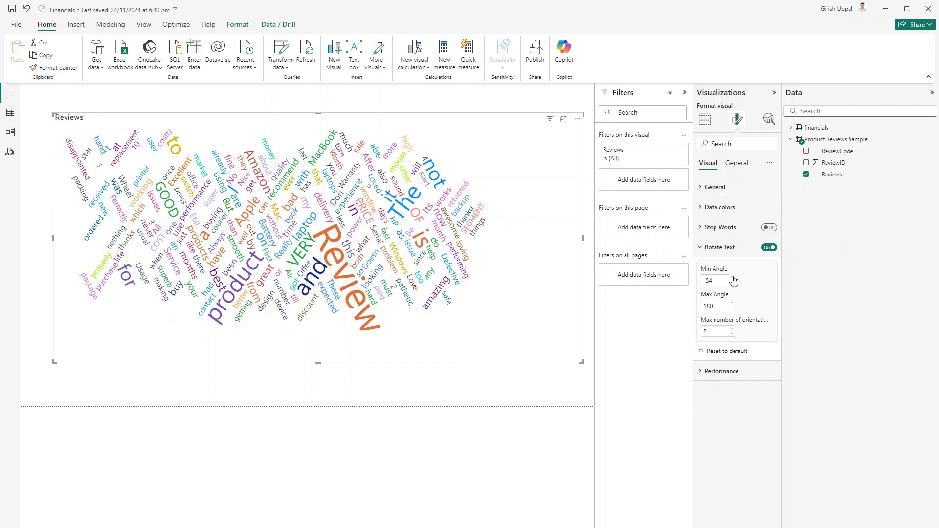
click(703, 248)
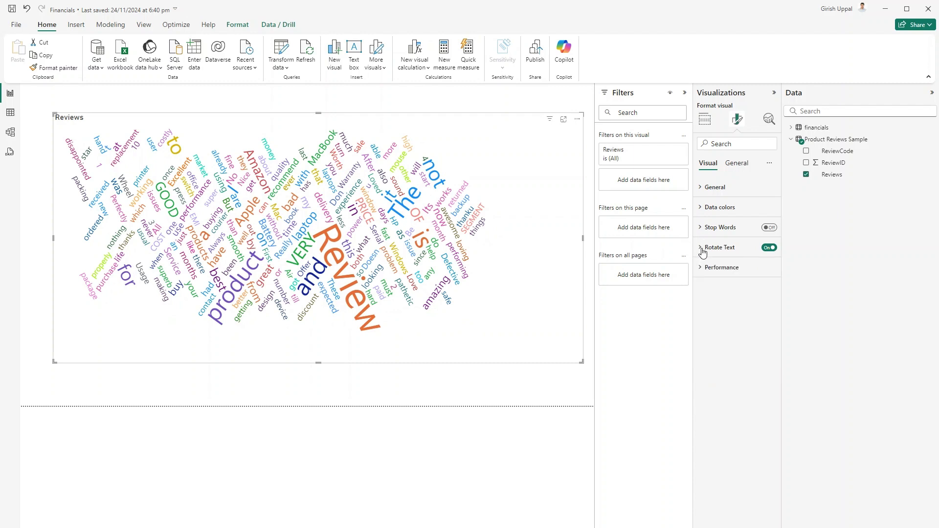
Step: In the word cloud's Performance settings, enable pre-estimating the words and set the quality to 90%
click(704, 272)
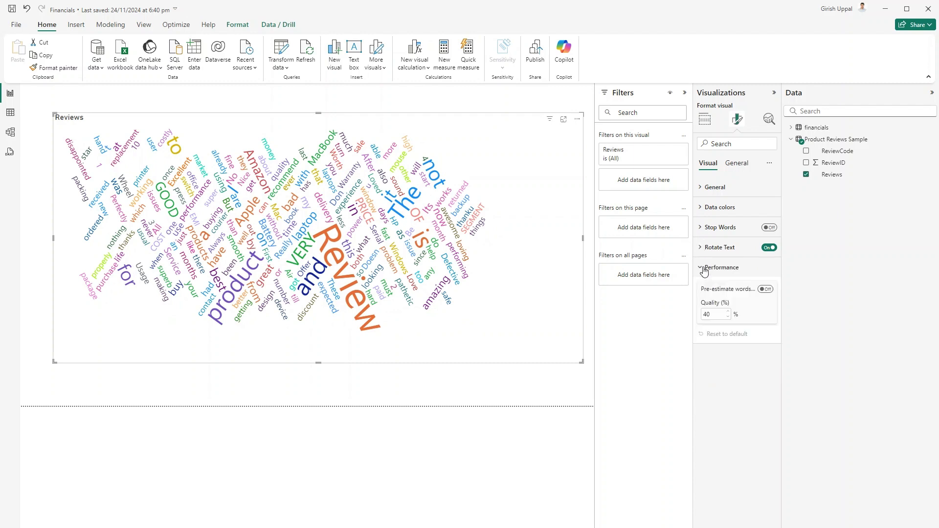
click(766, 291)
click(729, 312)
double_click(705, 313)
click(760, 319)
click(764, 290)
click(764, 289)
click(727, 314)
text(90)
key(Return)
Step: Expand the Stop Words options and turn on Show all under Data colors to look through the per-word colors
click(769, 227)
click(766, 228)
click(700, 229)
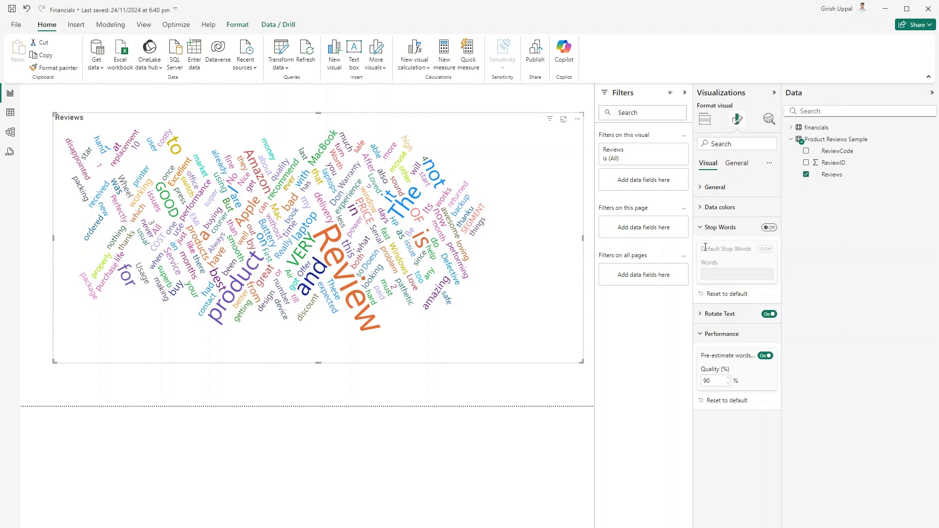
click(701, 208)
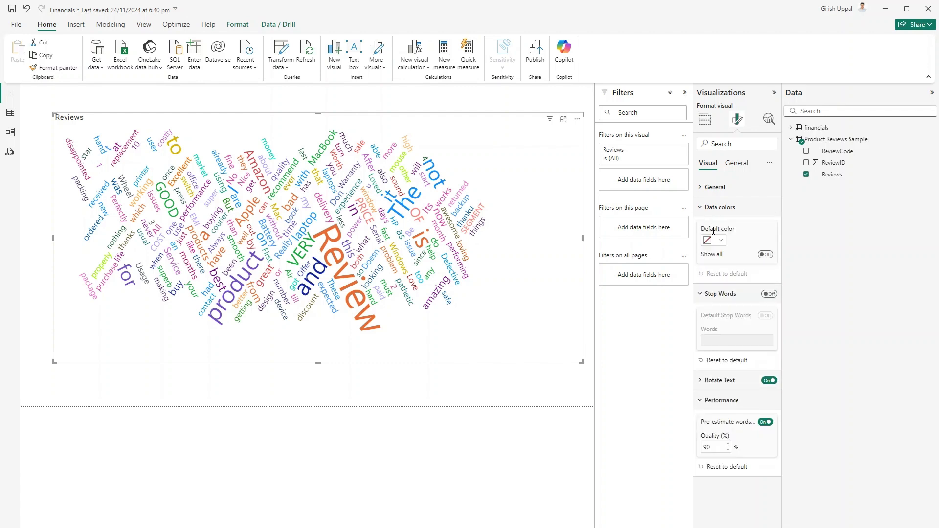
click(766, 255)
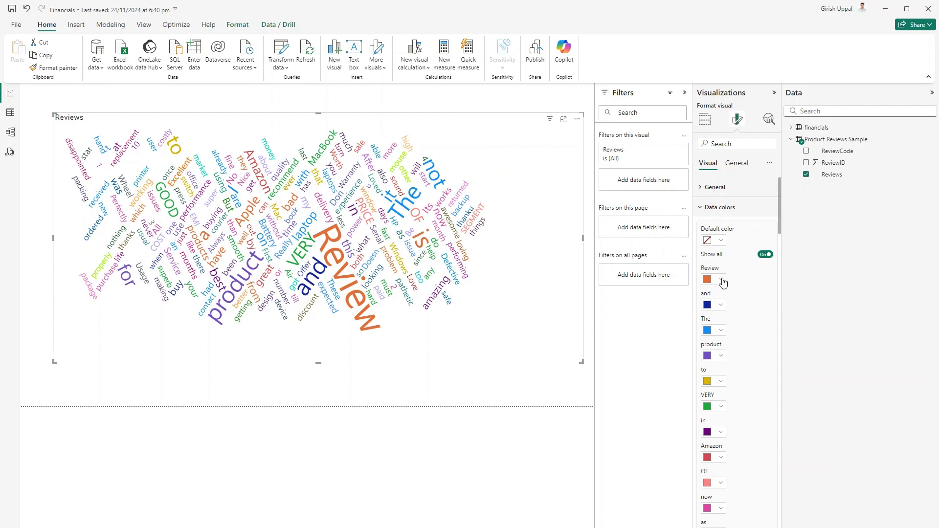
scroll(708, 293, down, 2)
scroll(709, 297, up, 2)
click(698, 208)
Step: Turn on Stop Words for the word cloud and recheck the Data colors settings
click(767, 228)
click(769, 228)
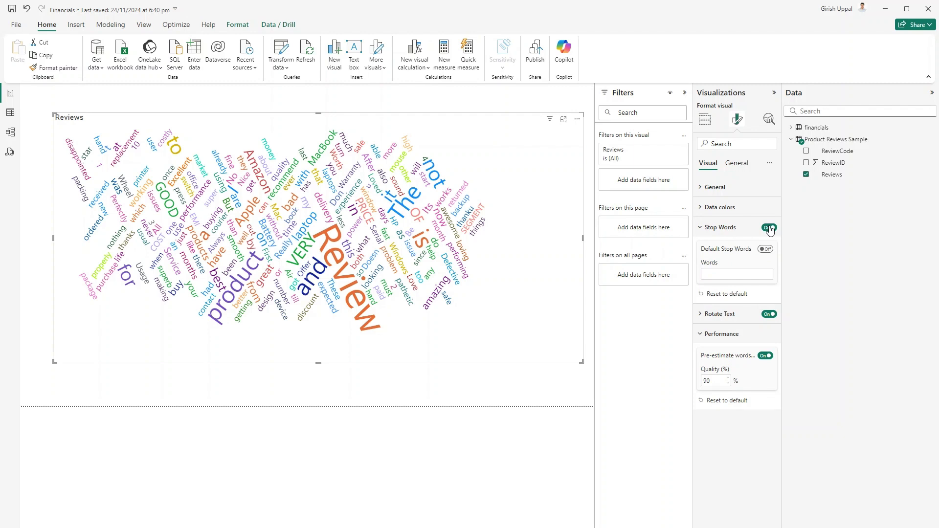
click(702, 213)
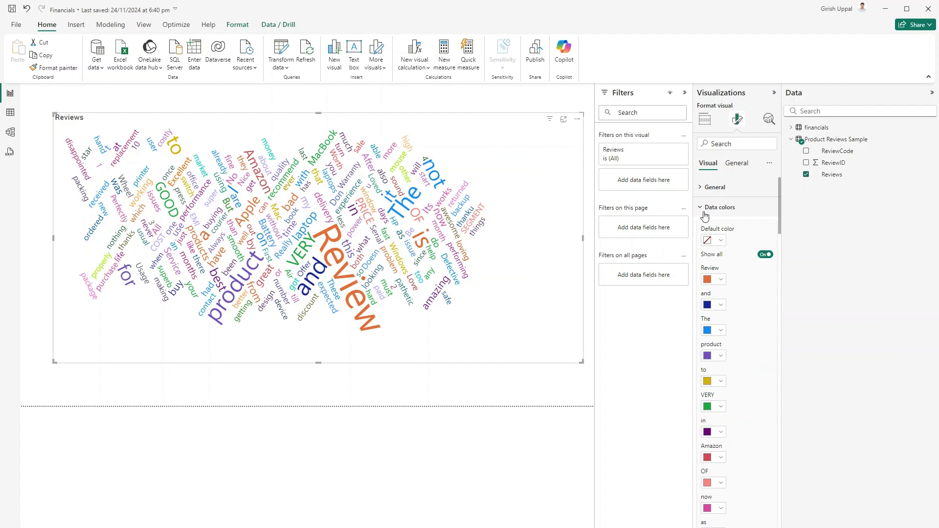
click(703, 208)
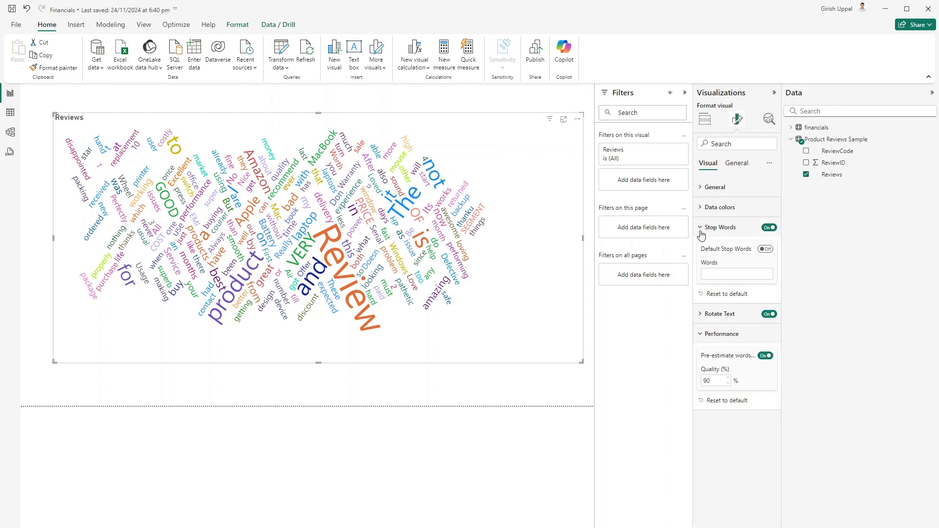
key(Return)
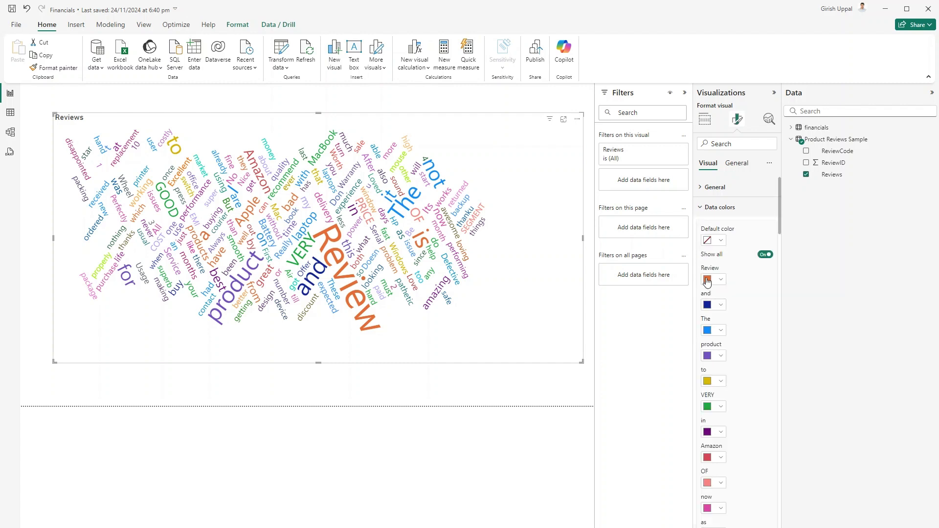
click(702, 209)
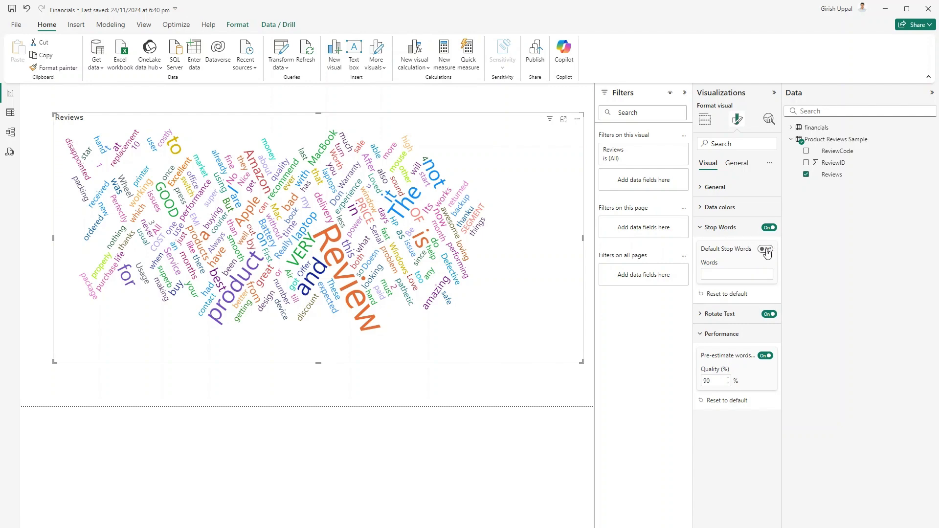
Step: Compare the word cloud with Default Stop Words on and off, and leave the option on
click(765, 251)
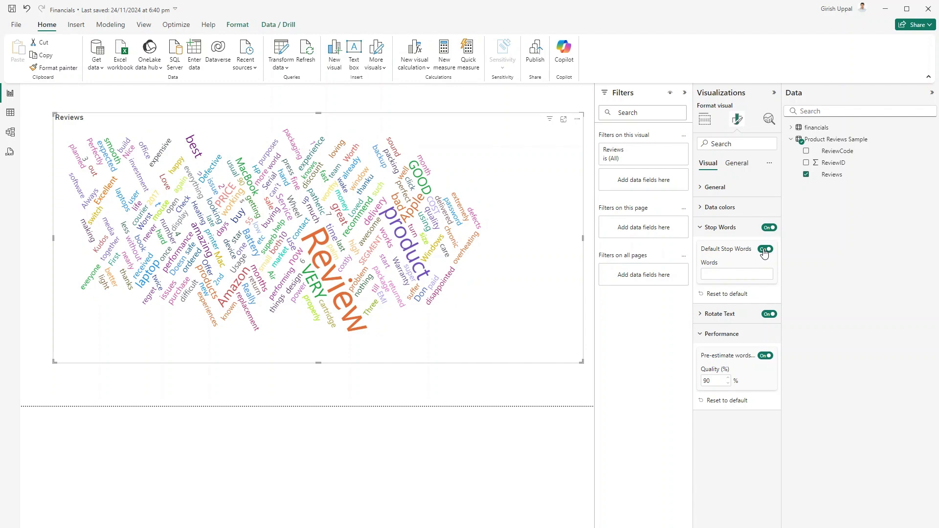
click(764, 251)
mouse_move(316, 280)
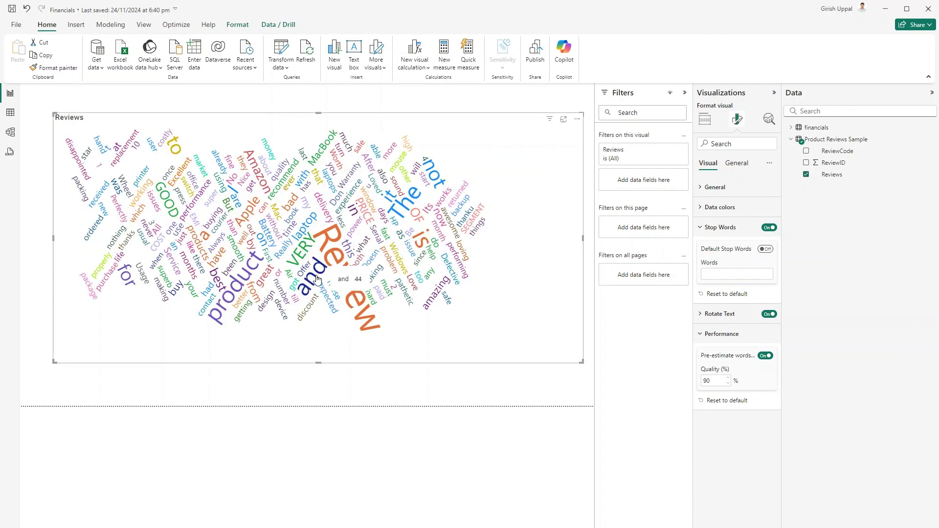
mouse_move(104, 157)
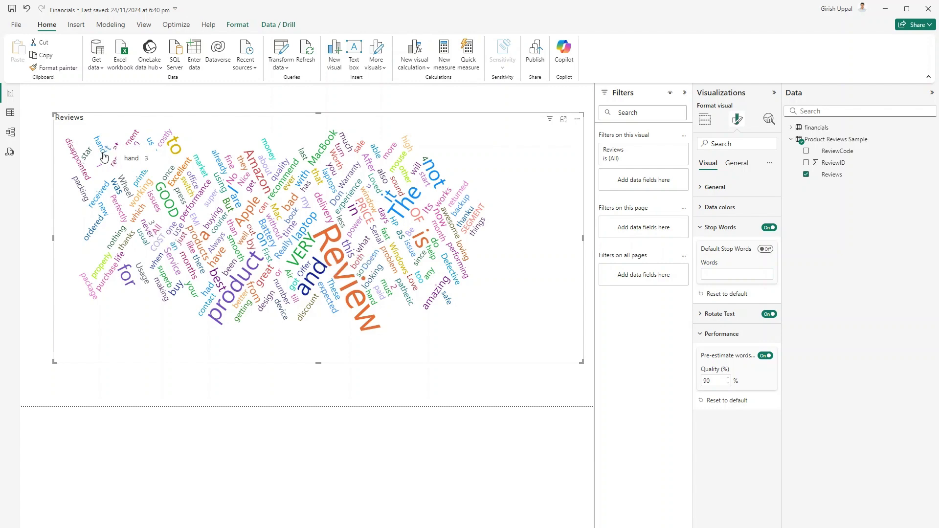
click(765, 250)
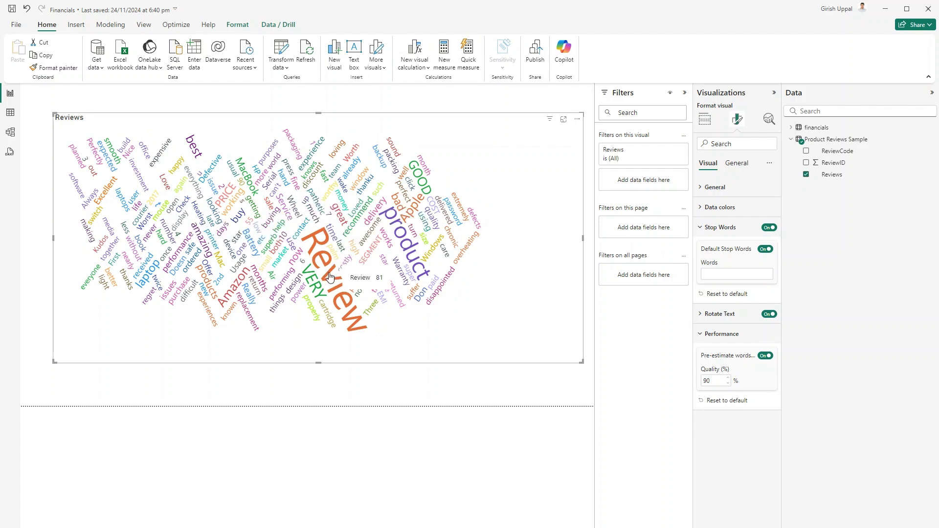
Step: Add "review" as a custom stop word for the word cloud
mouse_move(336, 299)
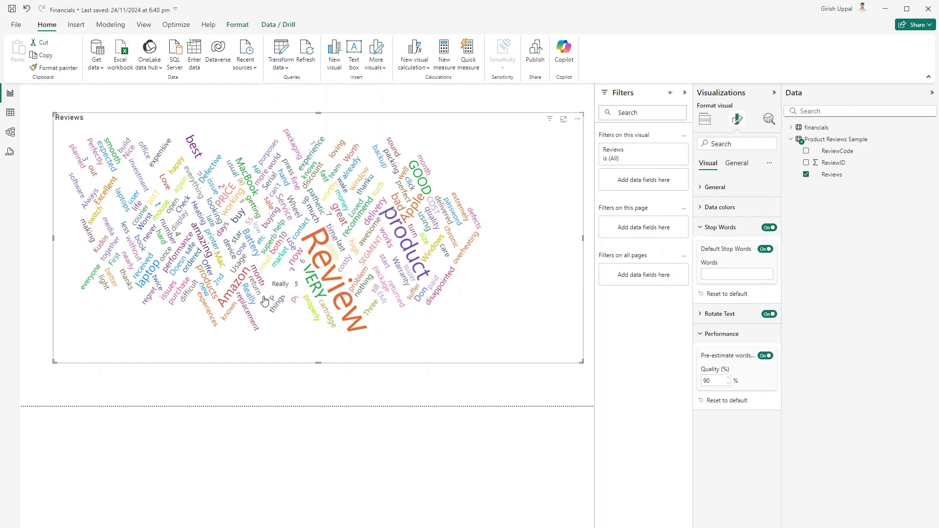
mouse_move(247, 280)
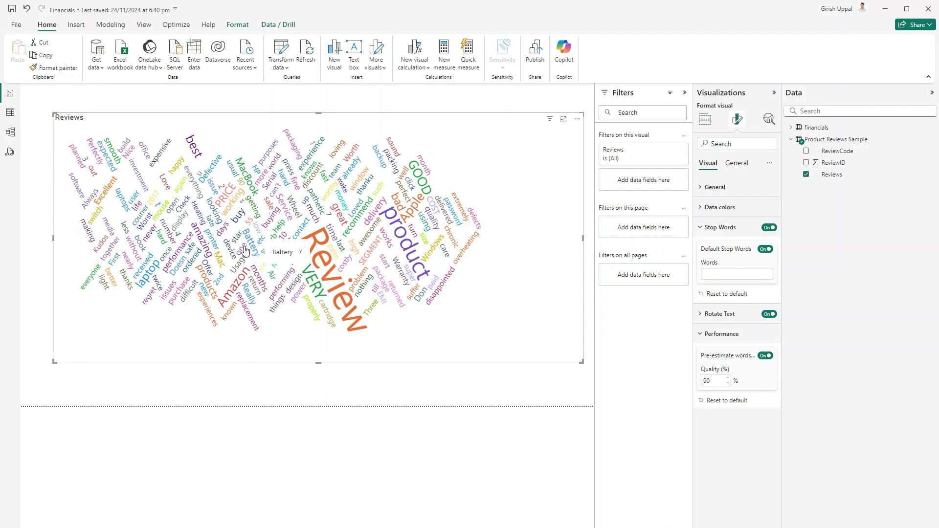
mouse_move(196, 159)
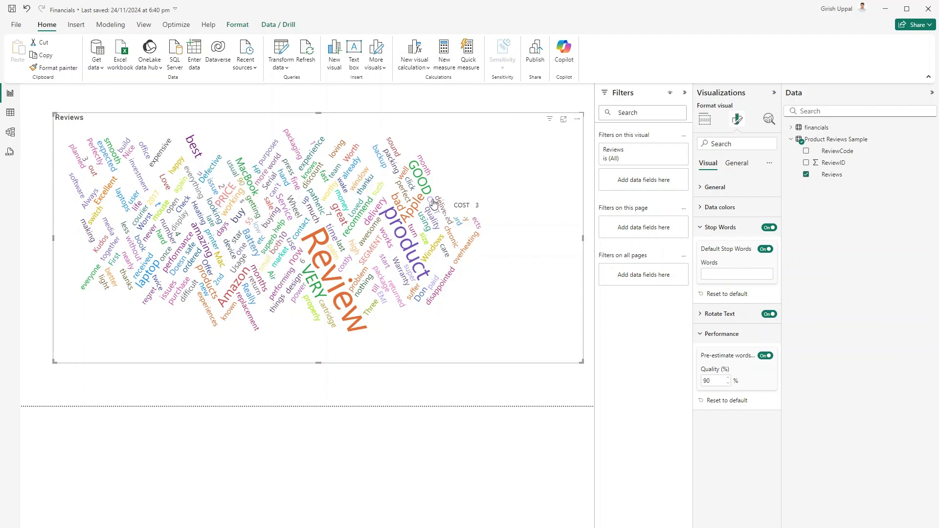
mouse_move(419, 192)
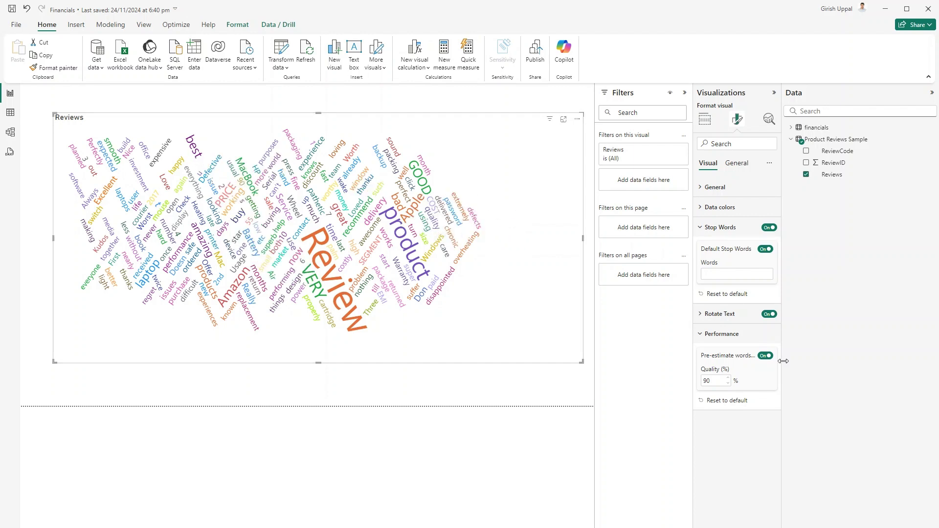
click(722, 277)
key(Return)
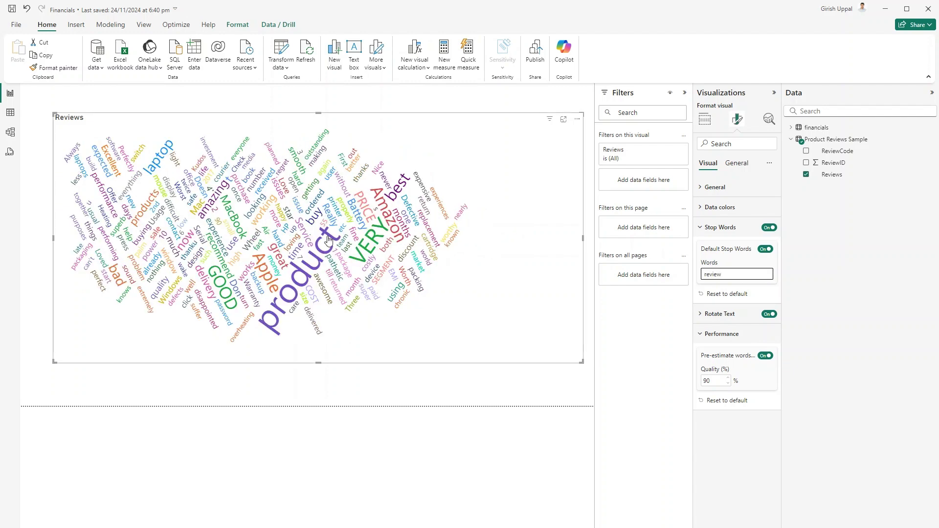
Step: Extend the custom stop words to "review, always, 1, 3, 6"
mouse_move(351, 224)
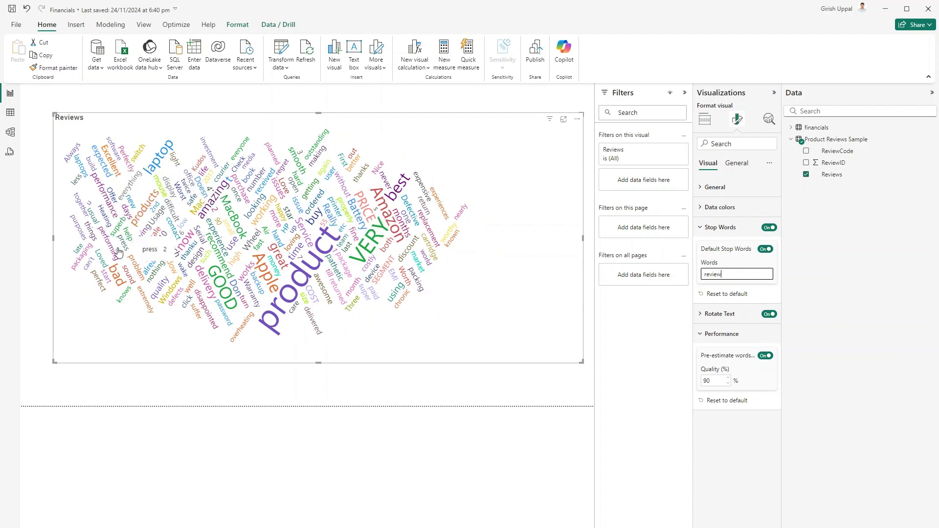
mouse_move(109, 166)
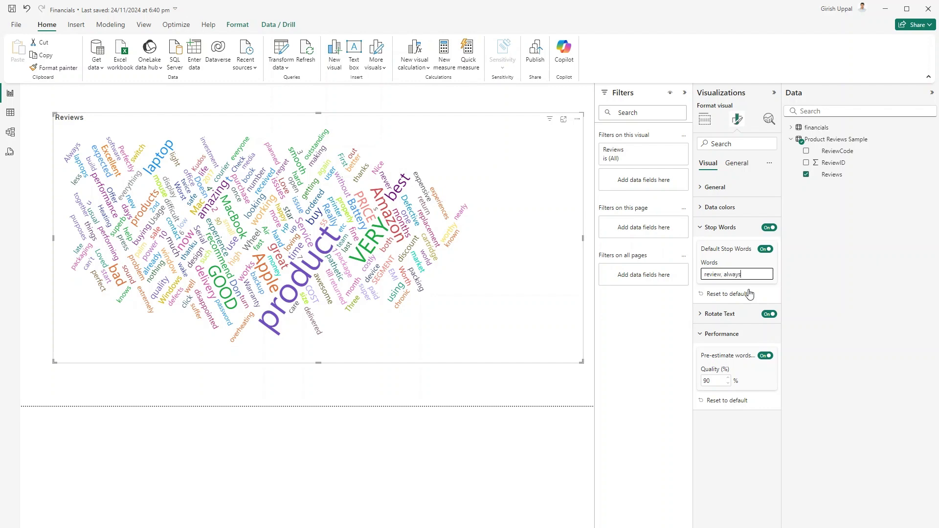
key(Return)
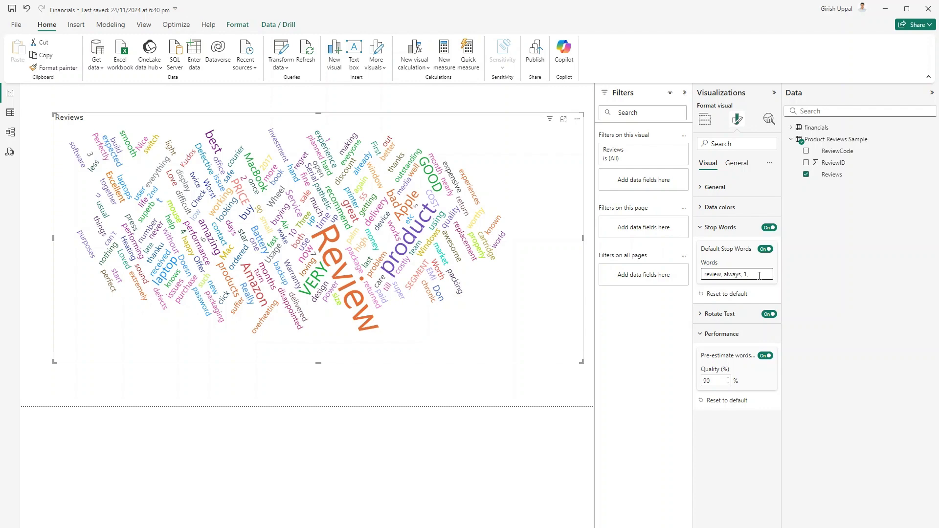
text(, 3, 6)
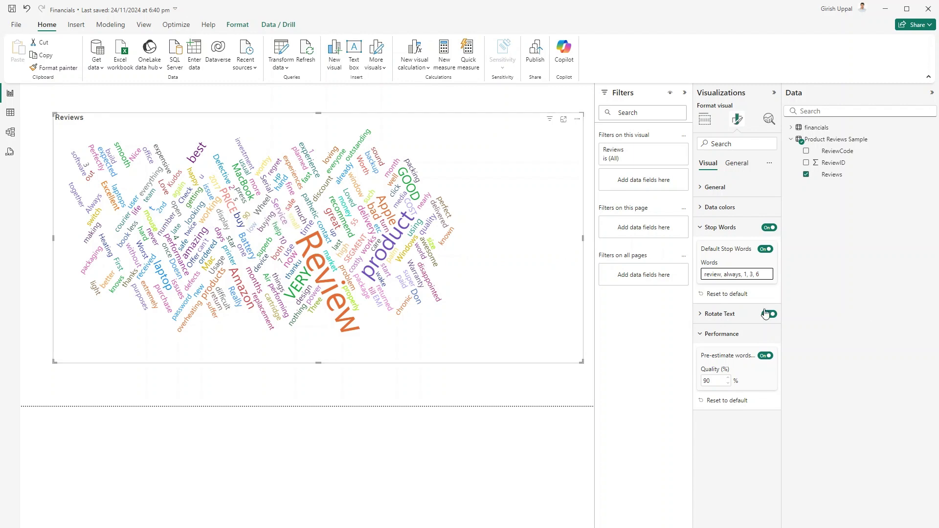
Step: Append 90 and 2nd to the custom stop words and set the word cloud's performance quality to 10%
text(, 2nd)
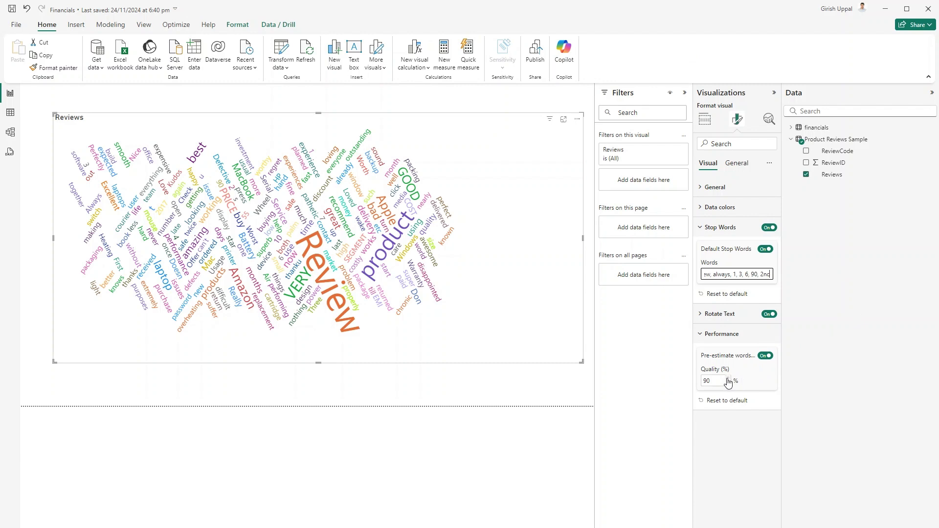
double_click(712, 380)
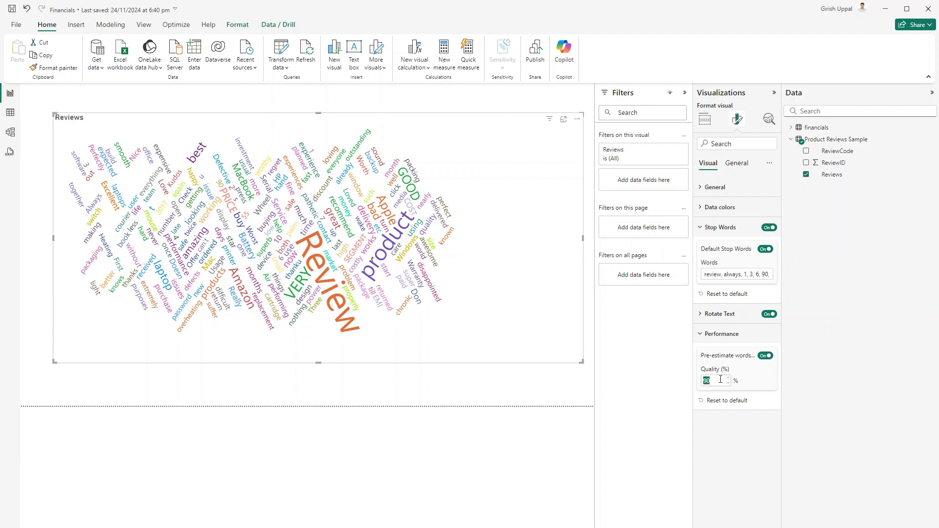
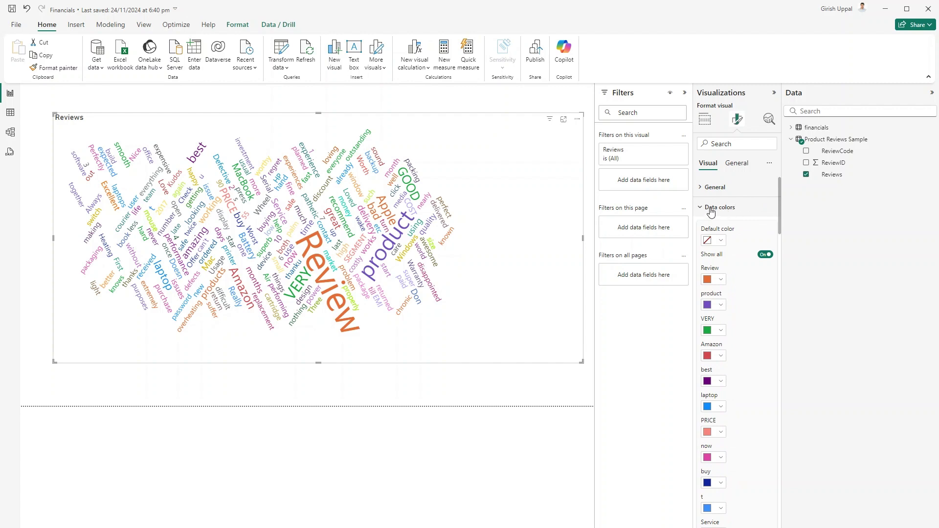
Step: Capitalize "Review" in the custom stop words and insert "now, t, 4, 2," before it
click(701, 207)
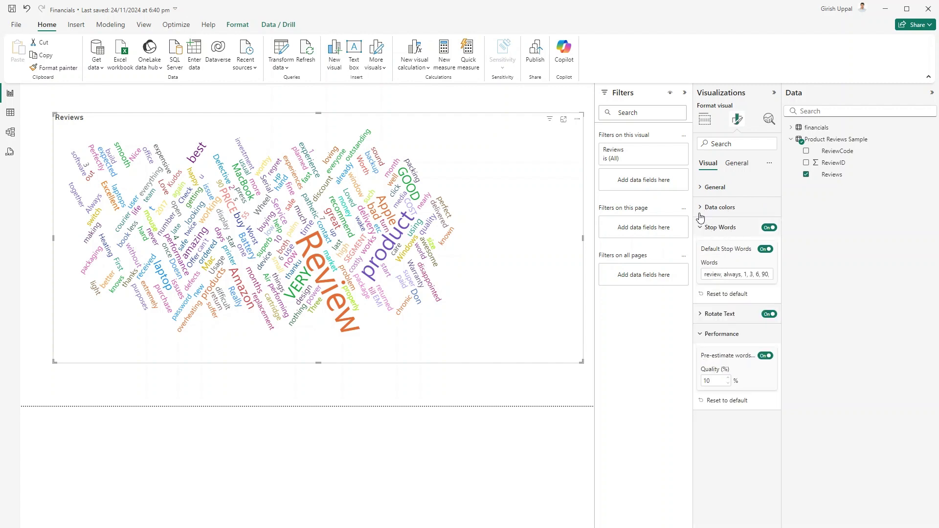
click(705, 273)
key(Home)
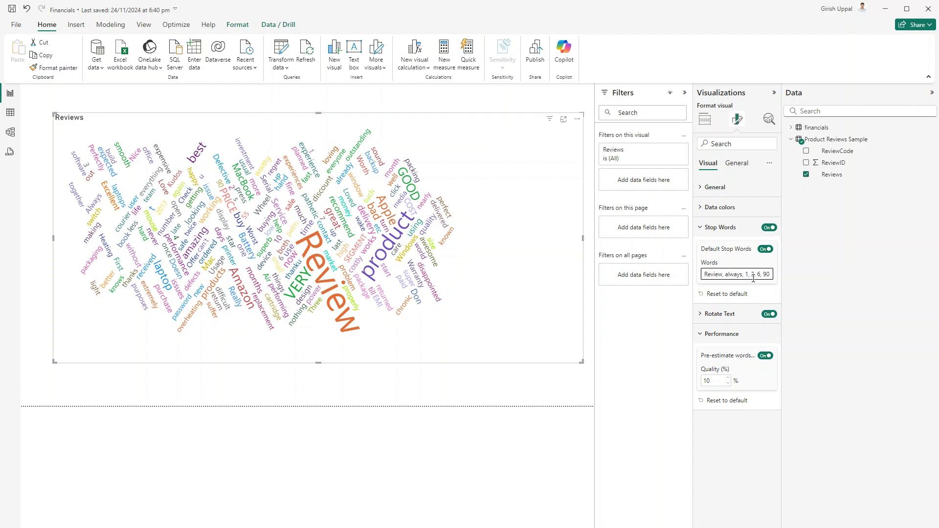
text(now, t, 4,)
click(753, 292)
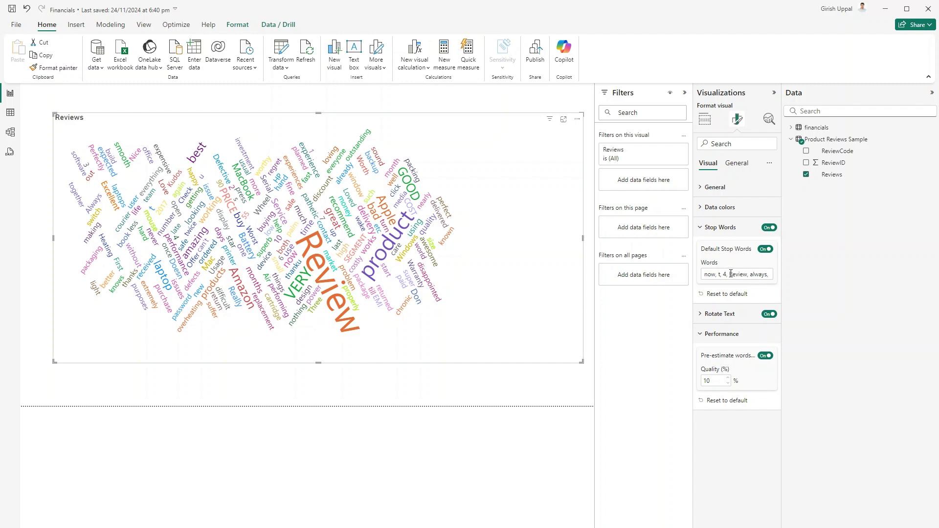
click(731, 273)
text(a)
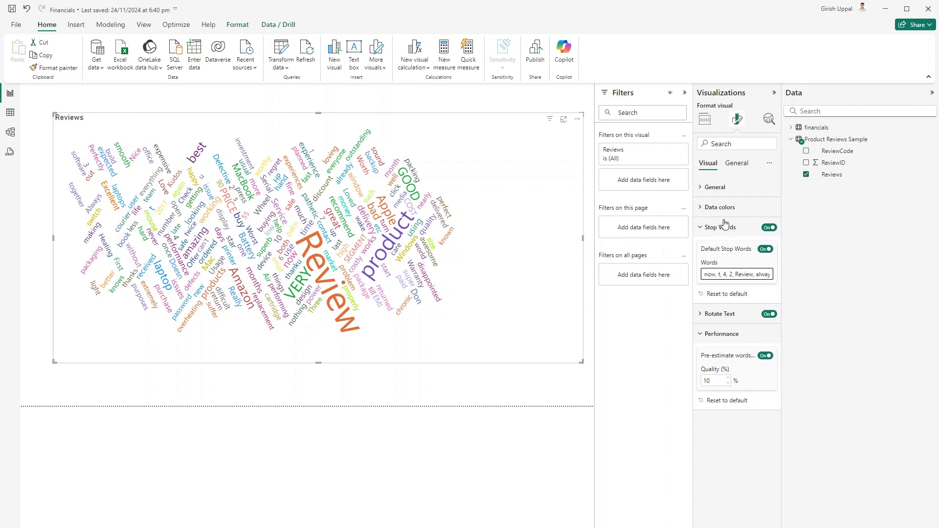
Step: Check the word list under Data colors down to its end, and shrink the Reviews word cloud visual
click(698, 211)
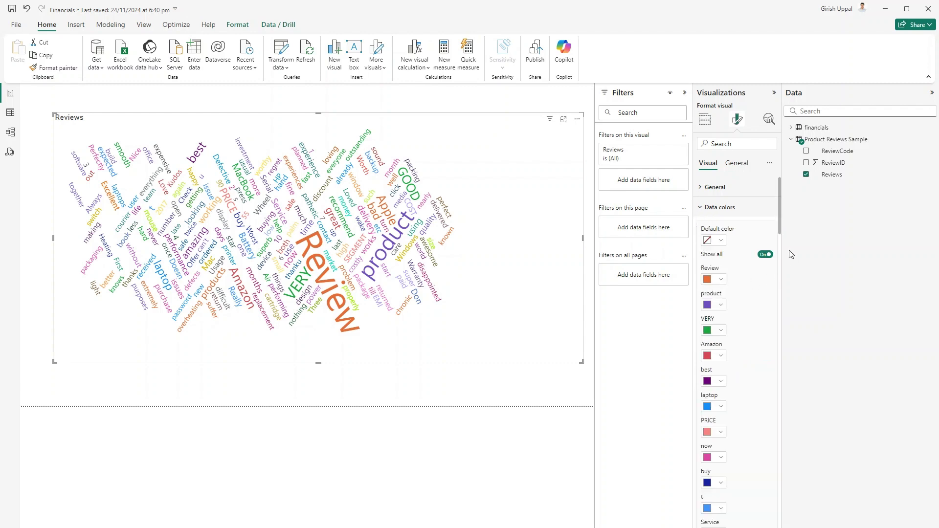
drag(780, 221, 782, 511)
scroll(782, 511, down, 4)
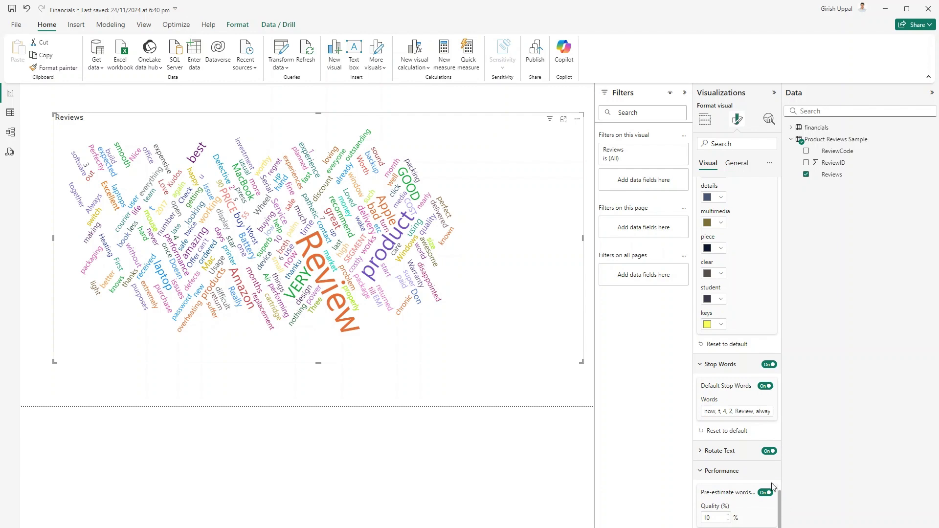
click(757, 413)
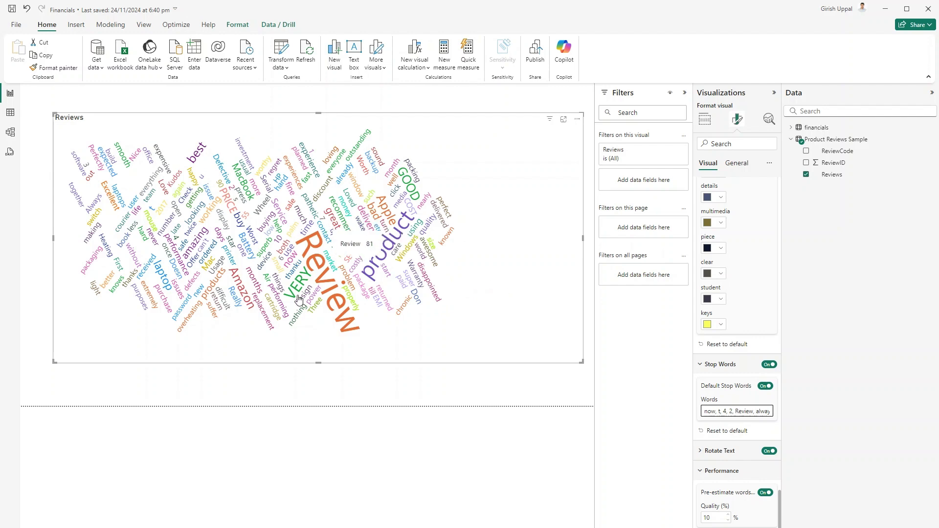
drag(623, 292, 428, 306)
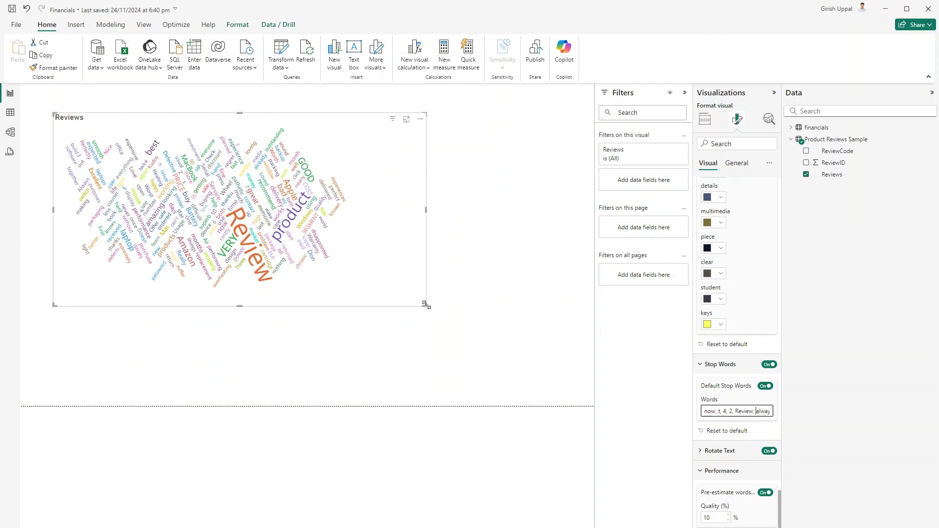
click(428, 320)
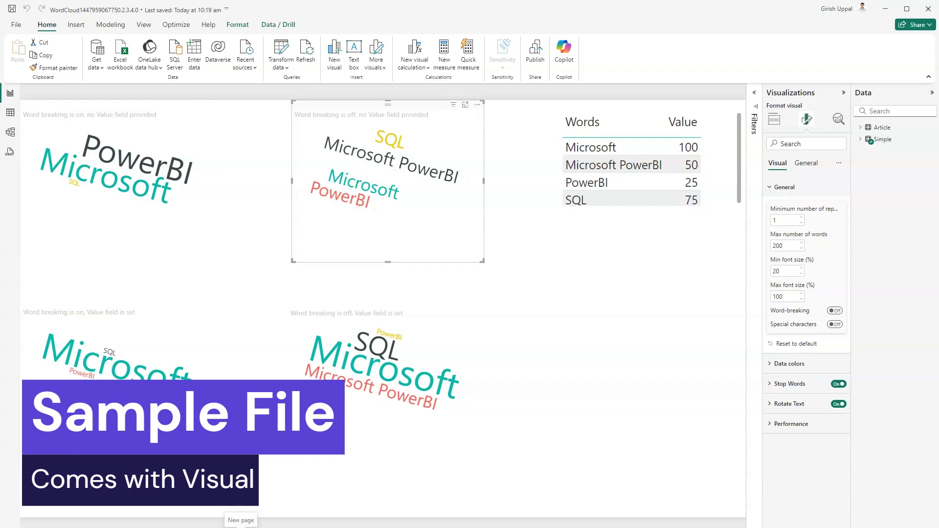
Step: In the Word Cloud sample file, add a page with an enlarged table showing the Article table's Sentences field
click(241, 526)
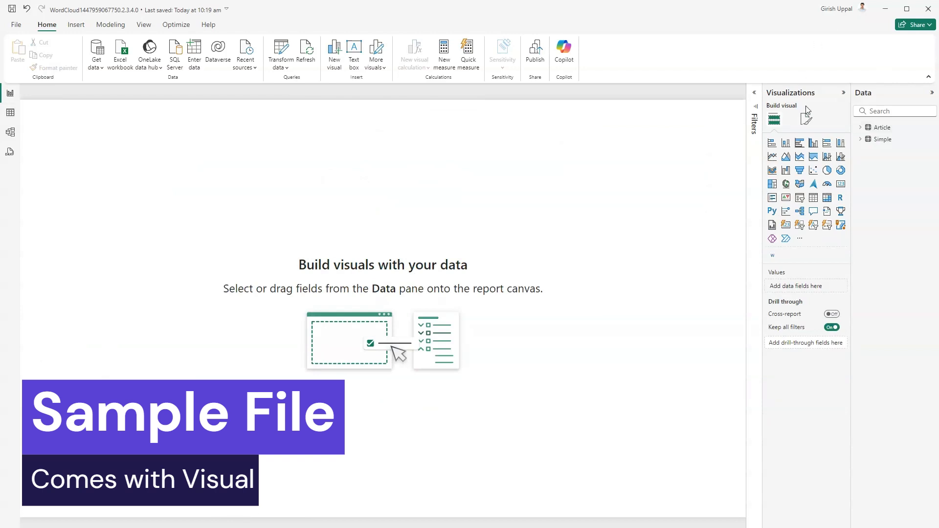
click(813, 198)
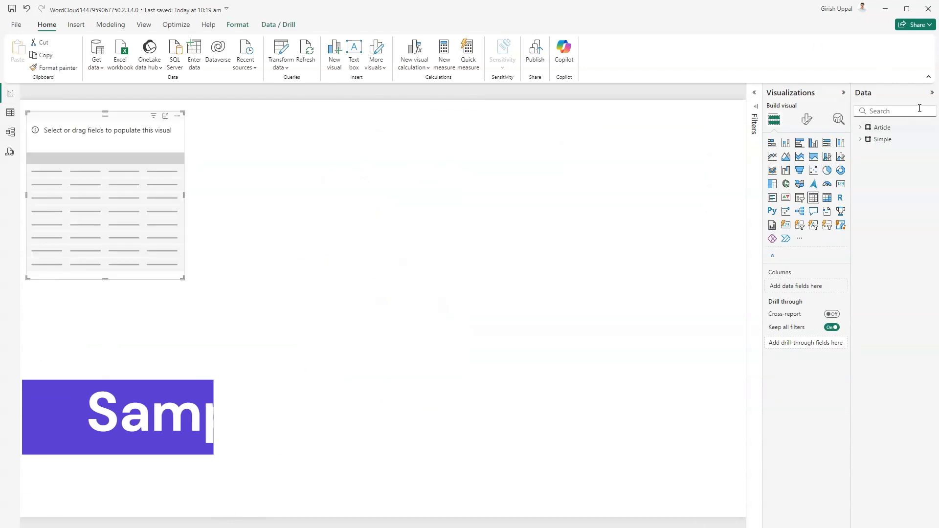
click(866, 129)
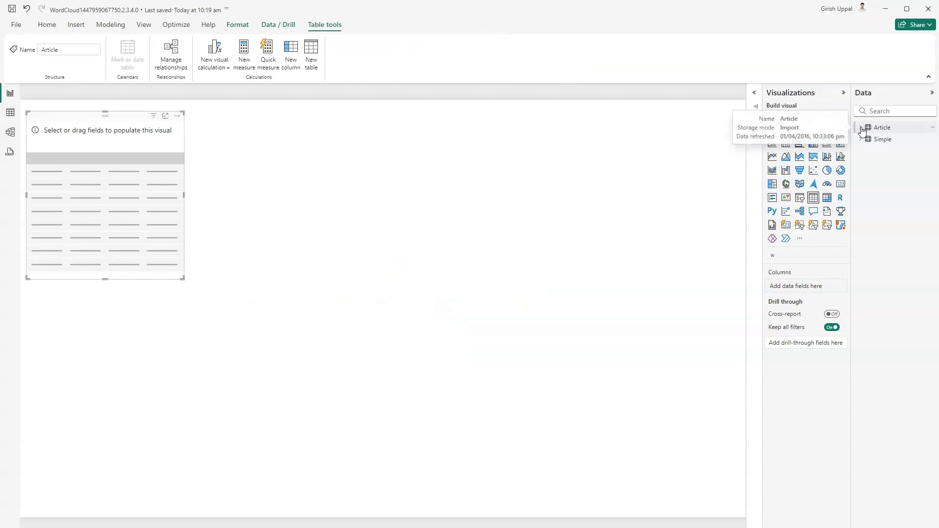
click(861, 129)
click(875, 140)
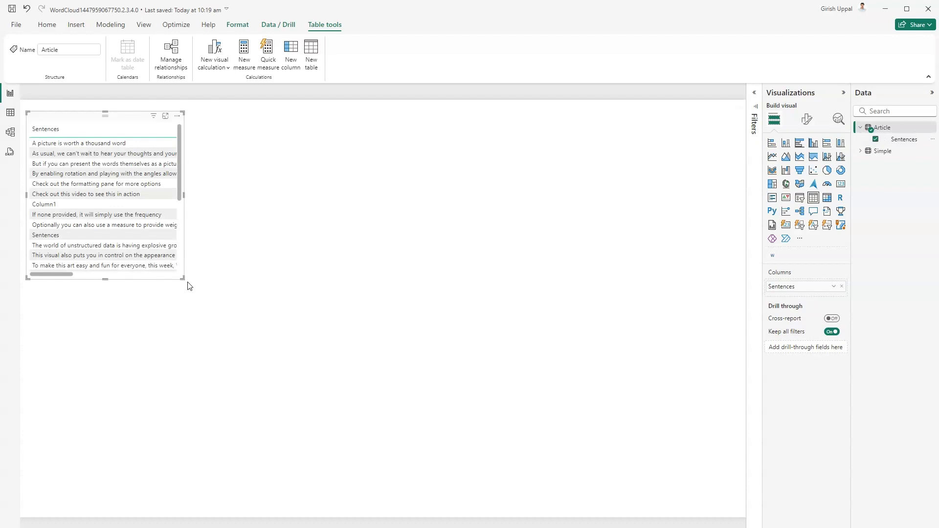
drag(185, 285, 347, 421)
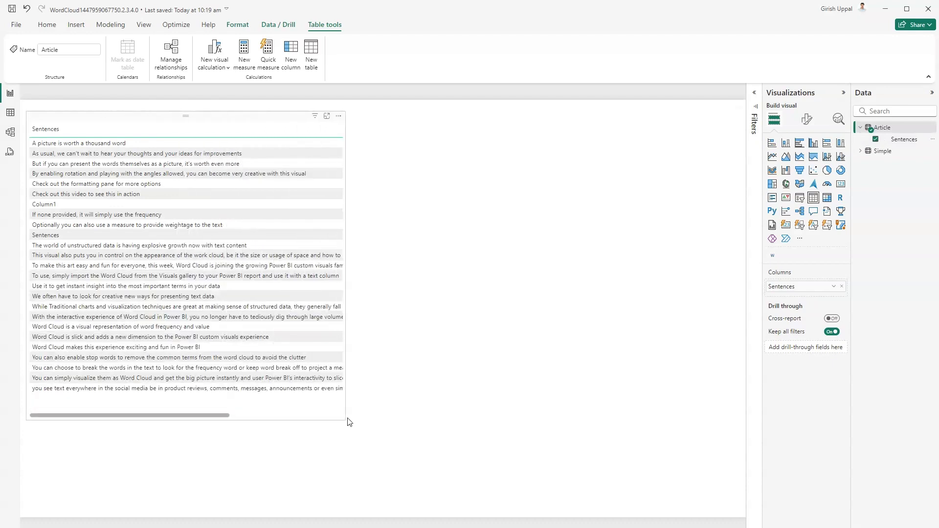
Step: Add a second table with Words and Value from the Simple table, placed and compactly sized beside the Sentences table
click(440, 300)
click(813, 198)
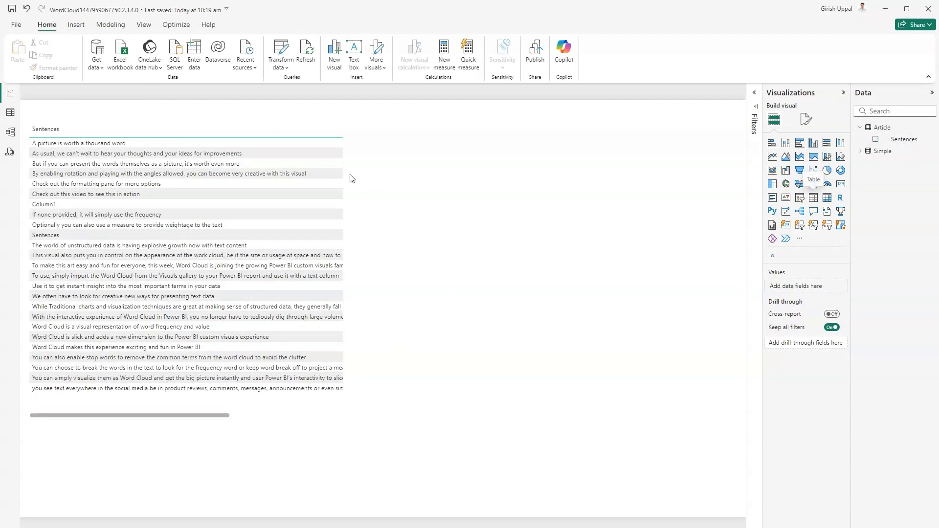
drag(262, 455, 660, 161)
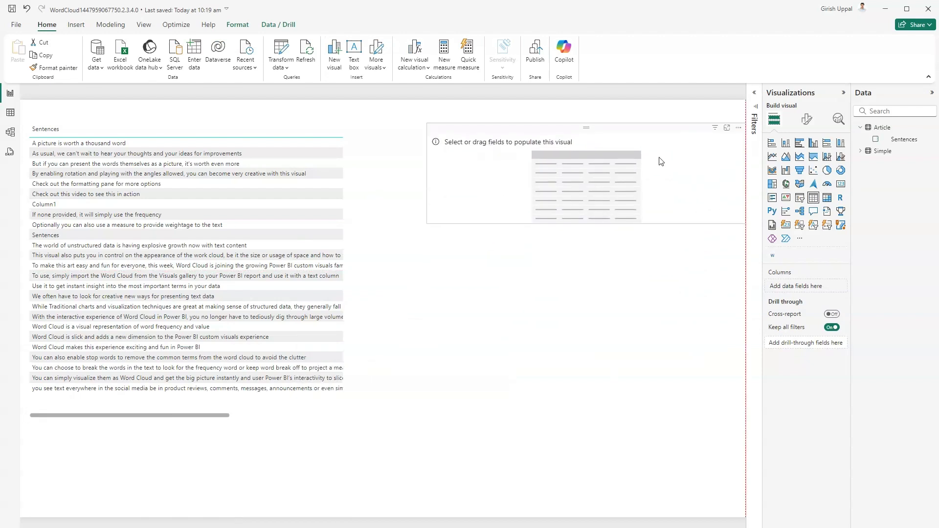
click(867, 153)
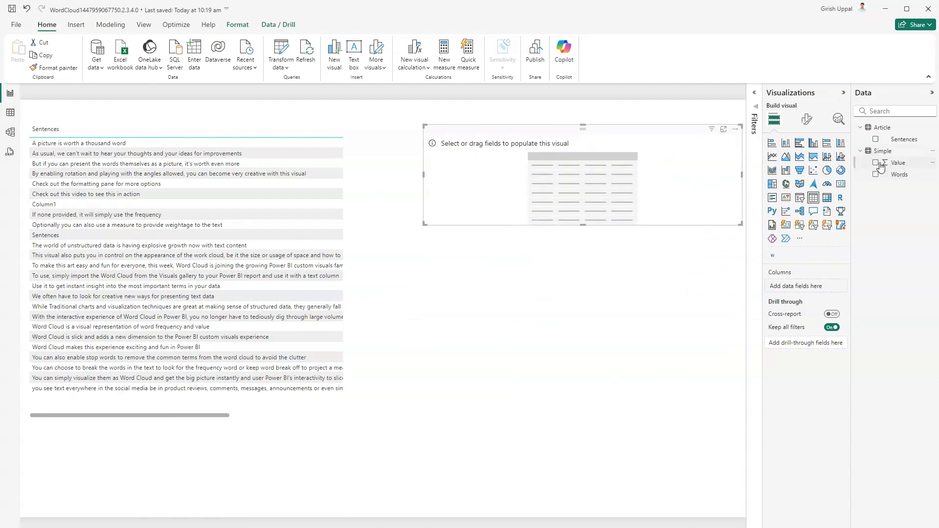
click(876, 175)
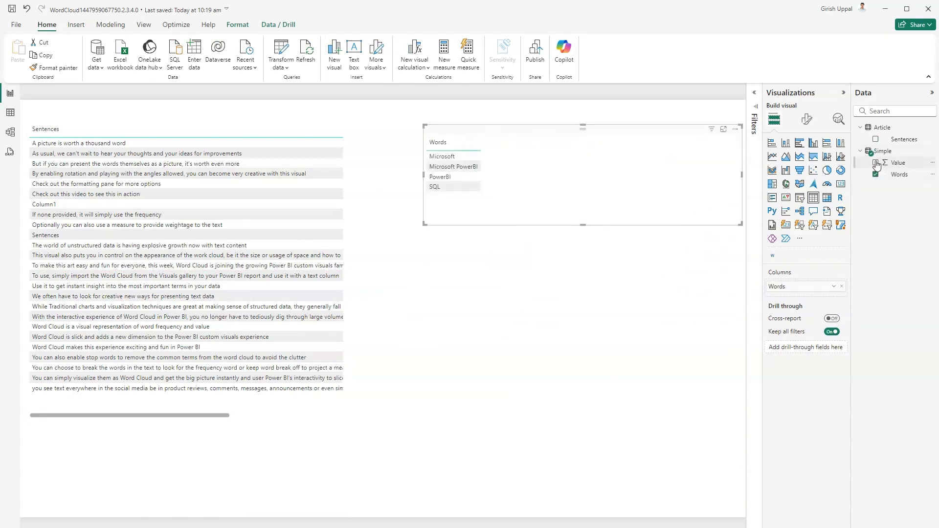
click(876, 163)
drag(632, 182, 595, 184)
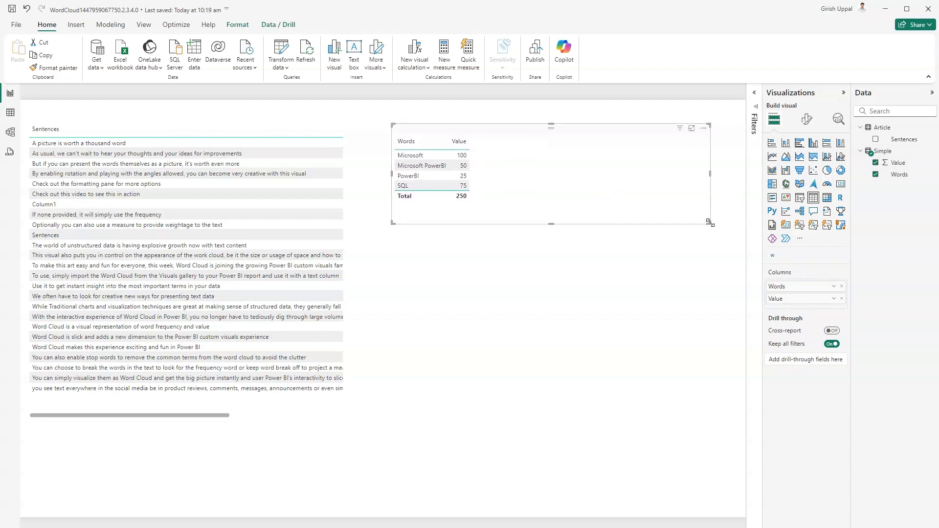
drag(709, 222, 518, 236)
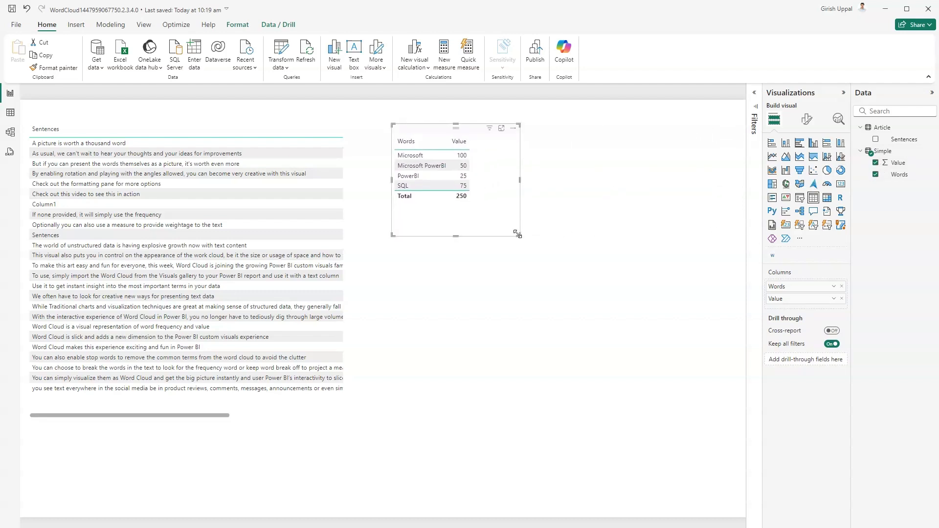
click(566, 221)
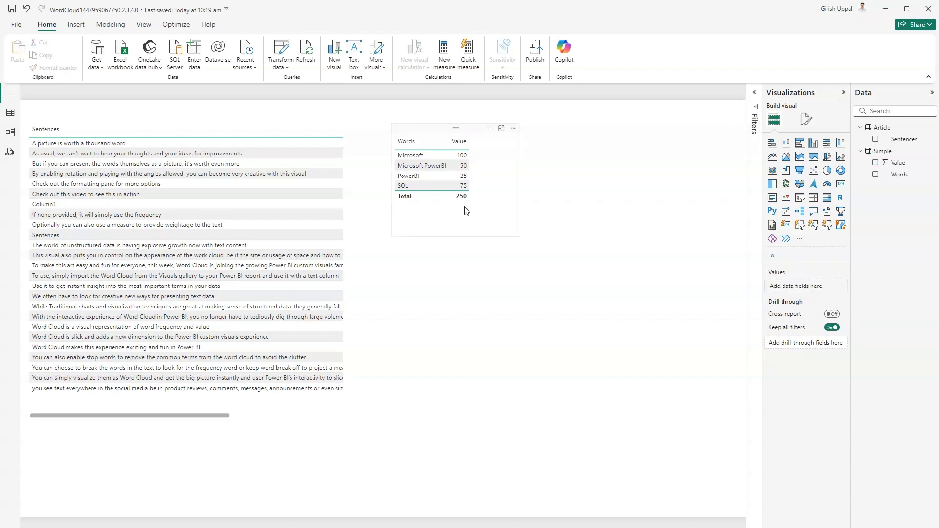
click(429, 219)
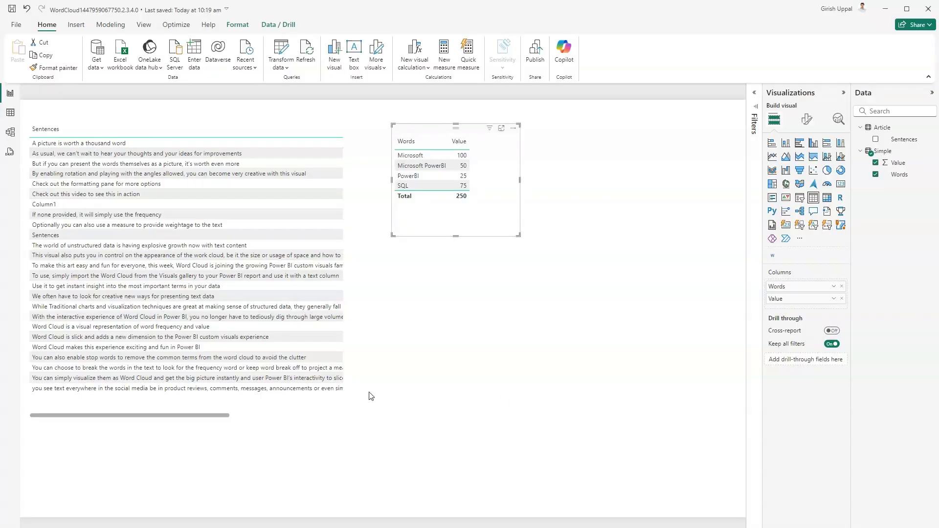
click(368, 394)
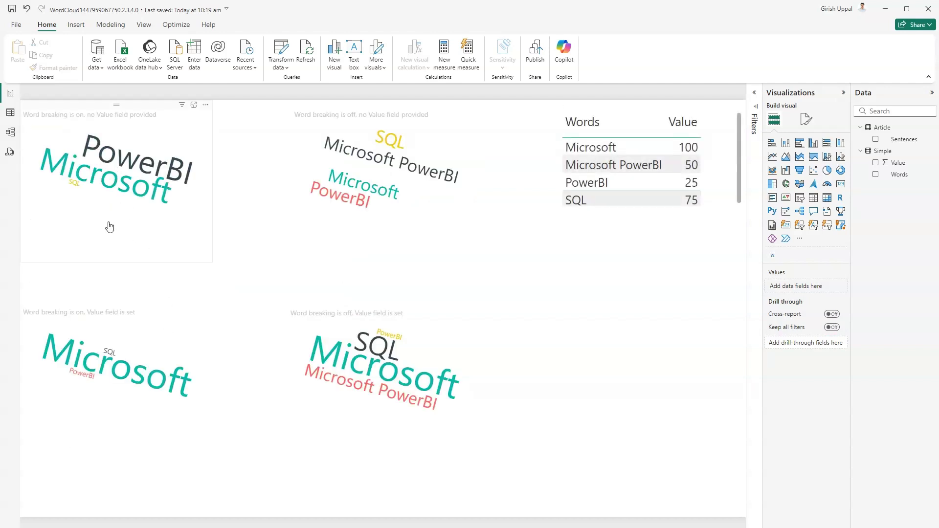
Step: Compare the four sample word clouds with word breaking on and off, with and without a Value field
click(109, 227)
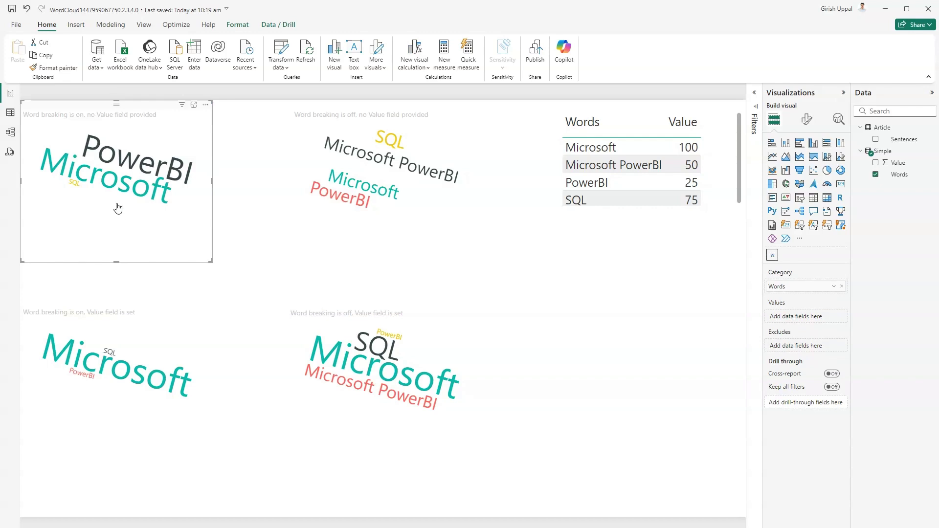
mouse_move(157, 205)
click(337, 244)
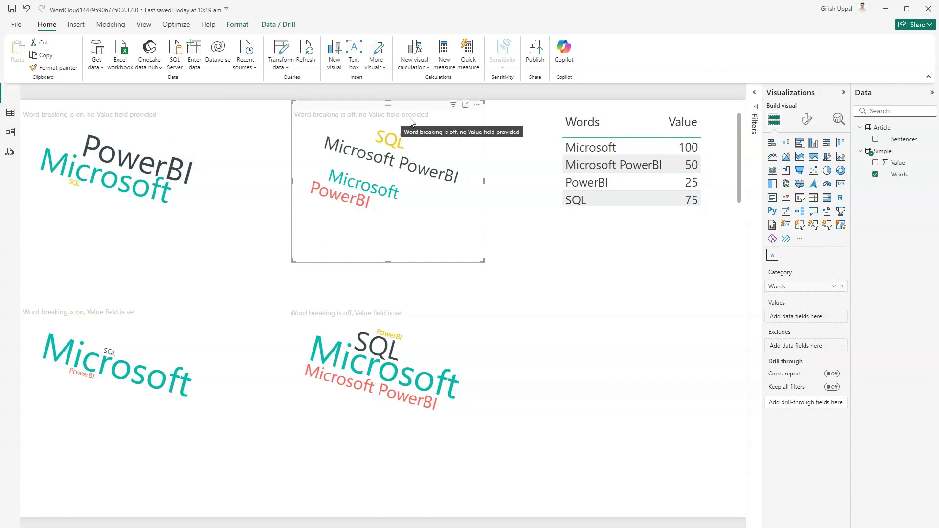
click(142, 413)
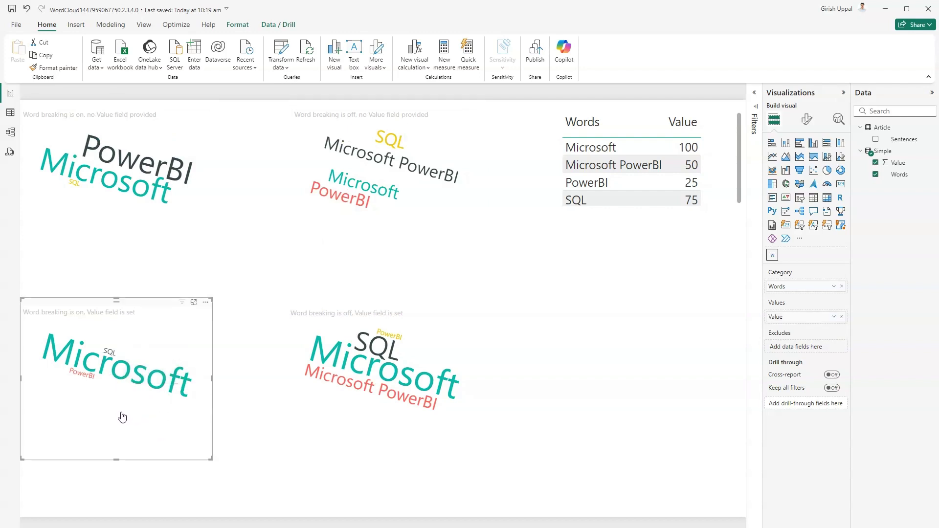
mouse_move(50, 353)
mouse_move(99, 149)
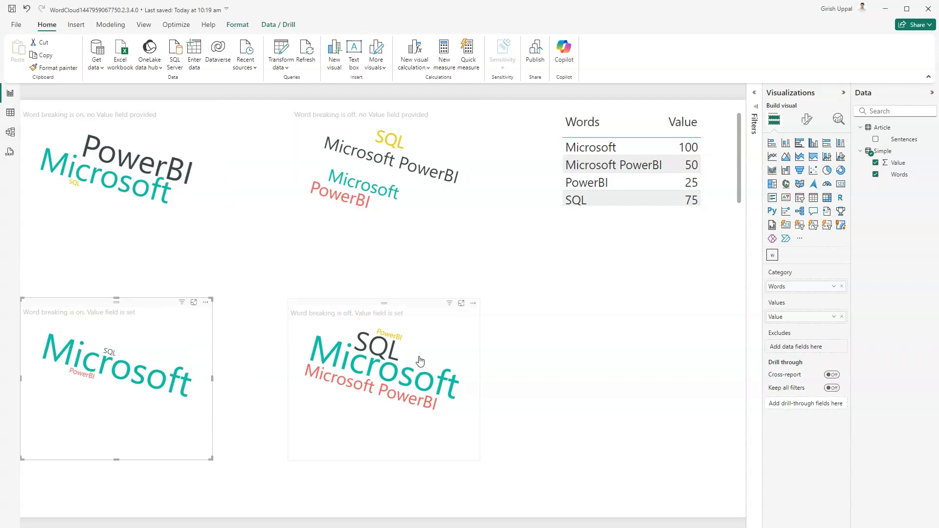
mouse_move(377, 348)
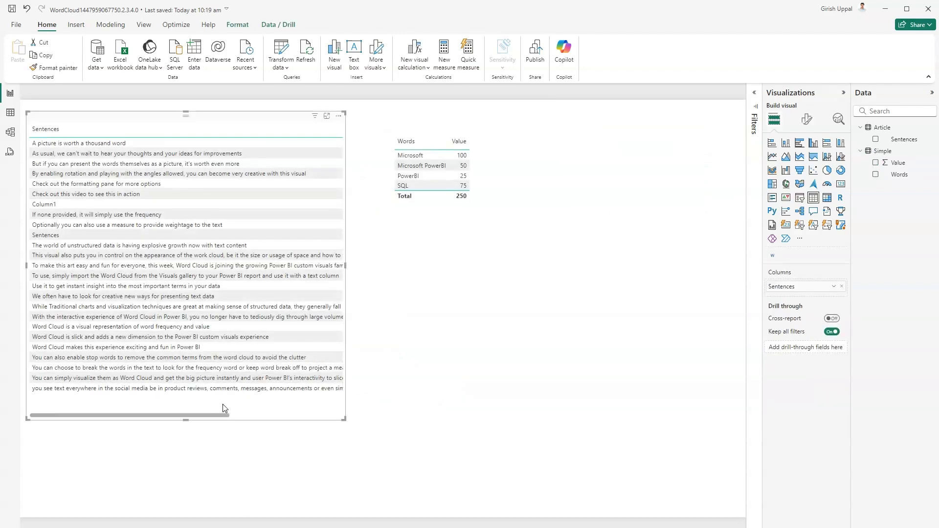
Step: Enlarge the Sentences table so more of each sentence fits in its width
drag(344, 420, 382, 458)
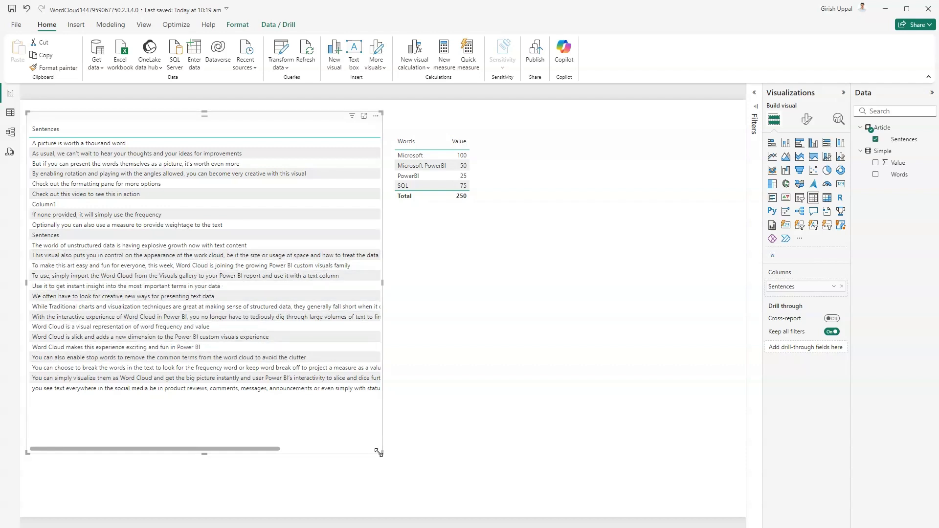
click(455, 466)
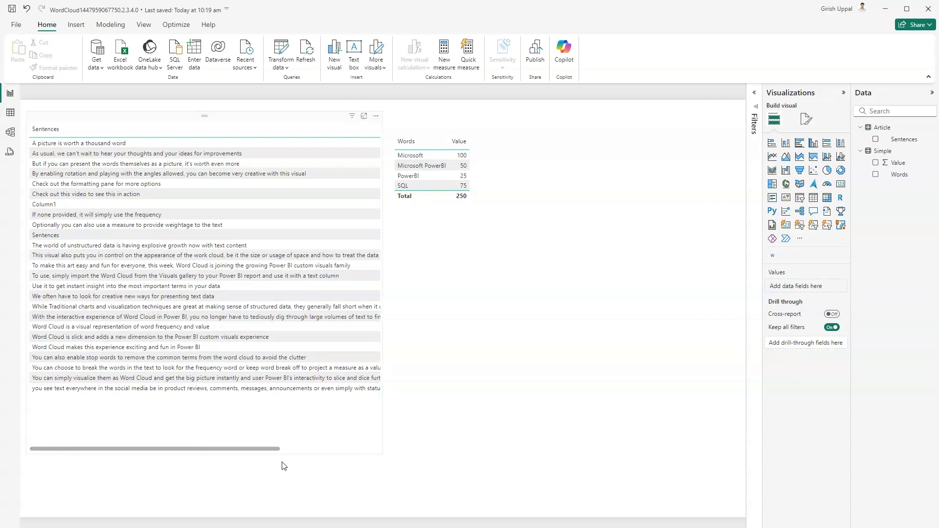
Step: Return to the sample word clouds page and add another blank report page
click(136, 524)
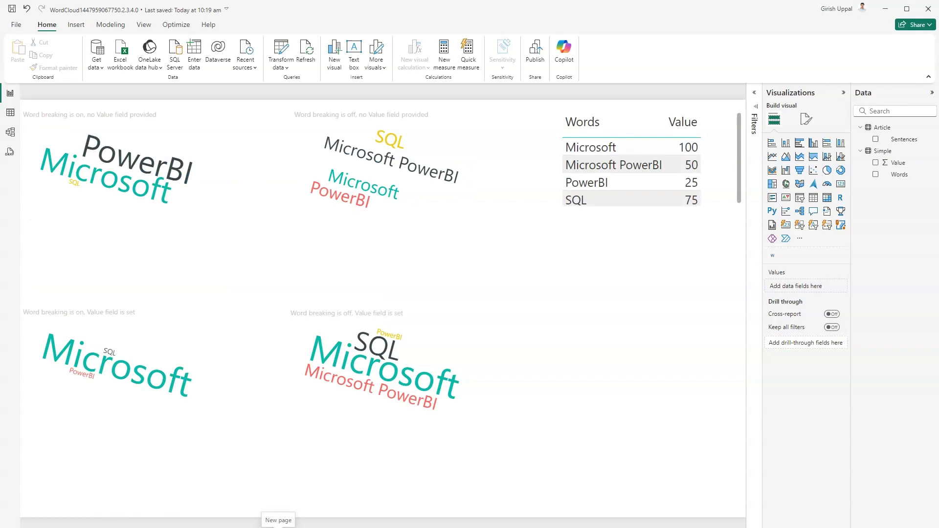
click(278, 524)
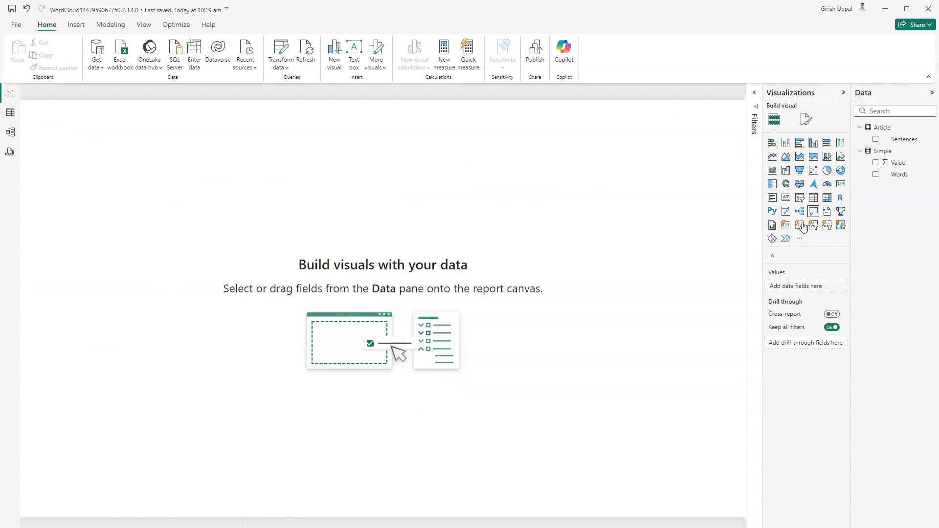
Step: Add a Word Cloud visual to the blank page, using Sentences from the Article table as its category
click(773, 255)
drag(157, 178, 309, 236)
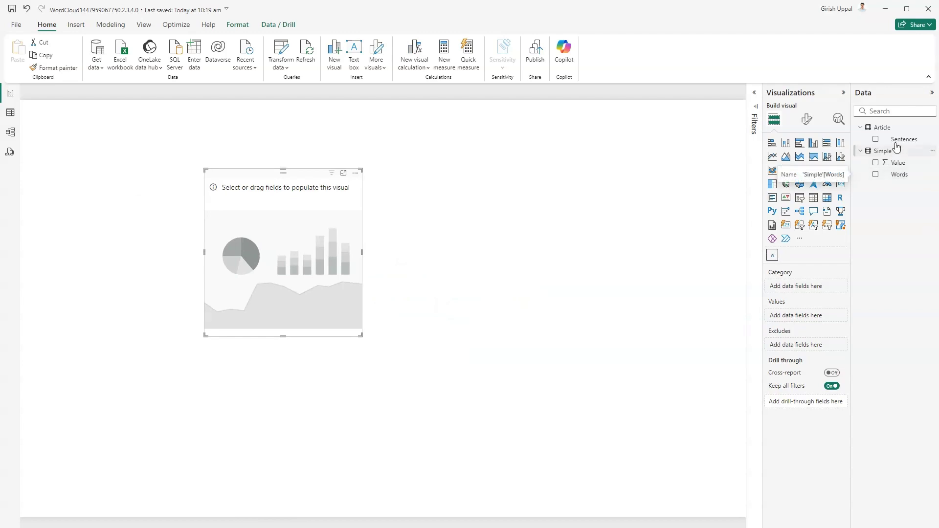
drag(898, 140, 796, 286)
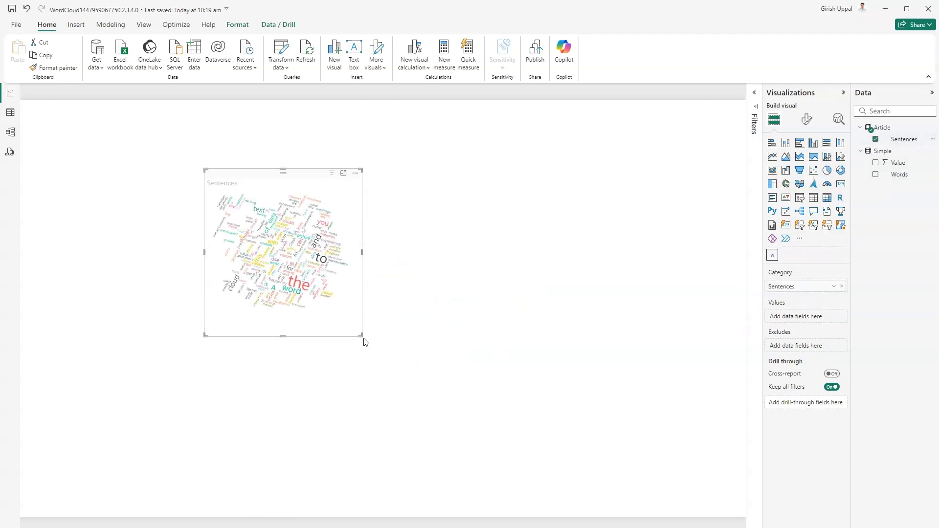
Step: Enlarge the Sentences word cloud and move it to the upper-left area of the page so it fills most of the canvas
drag(362, 337, 702, 457)
drag(781, 485, 777, 484)
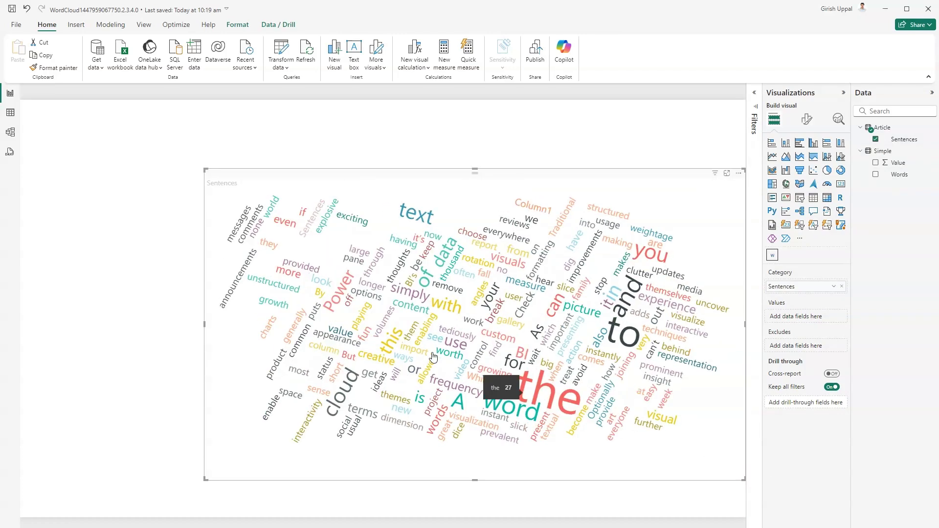
drag(418, 176, 264, 131)
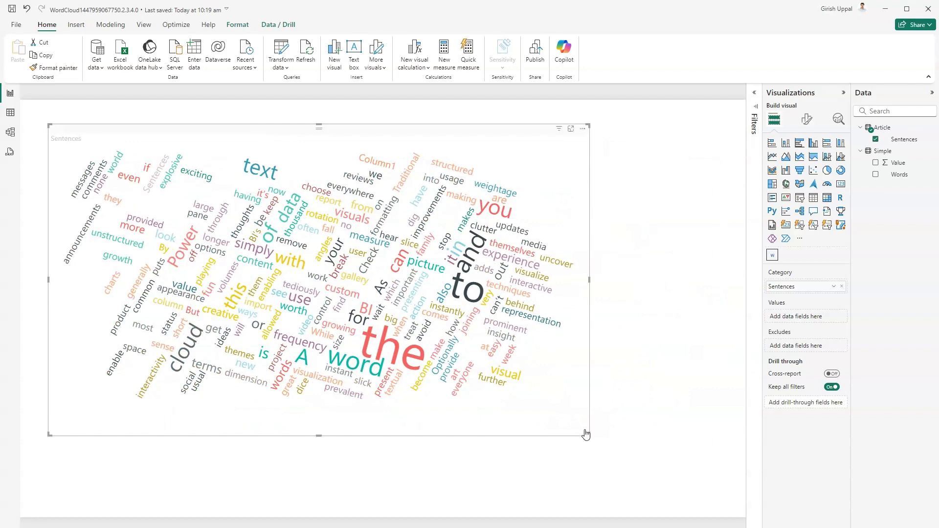
drag(587, 434, 607, 448)
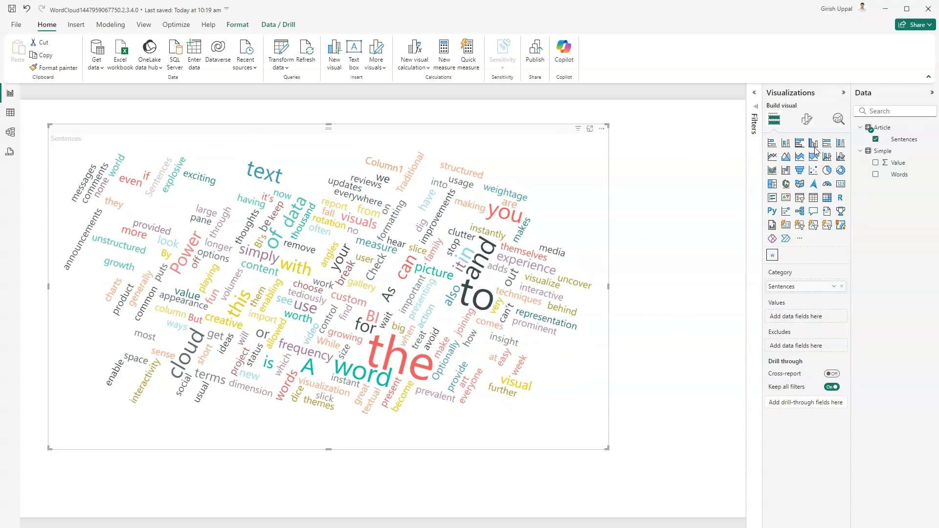
Step: Turn word-breaking off for the Sentences word cloud to see whole sentences, and turn it back on
click(808, 120)
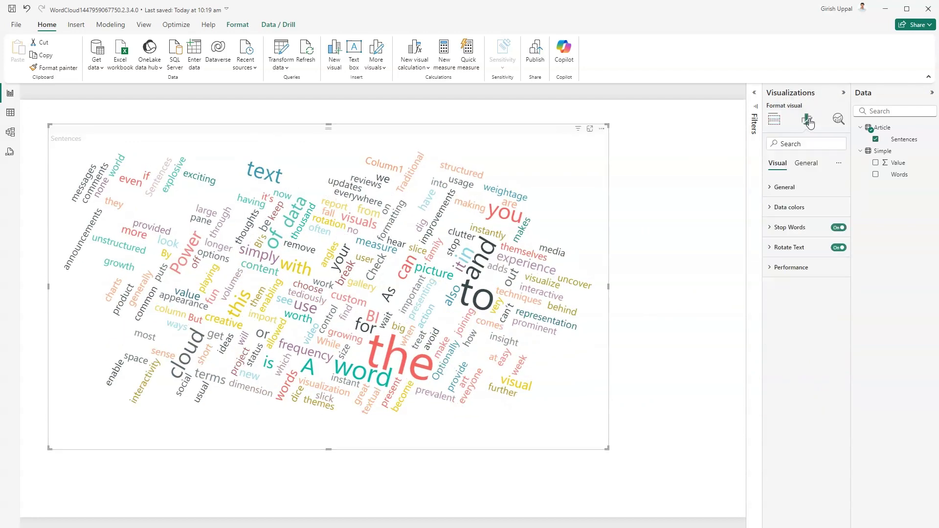
click(771, 188)
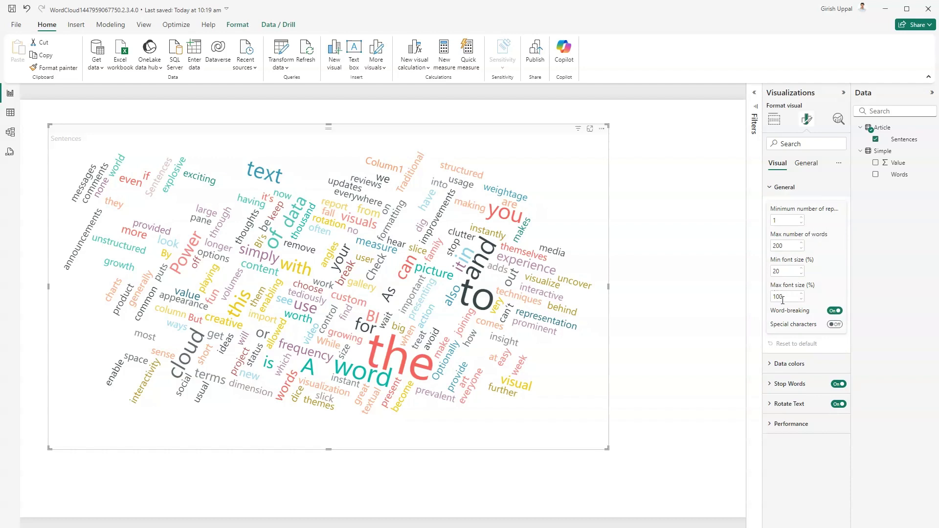
click(834, 311)
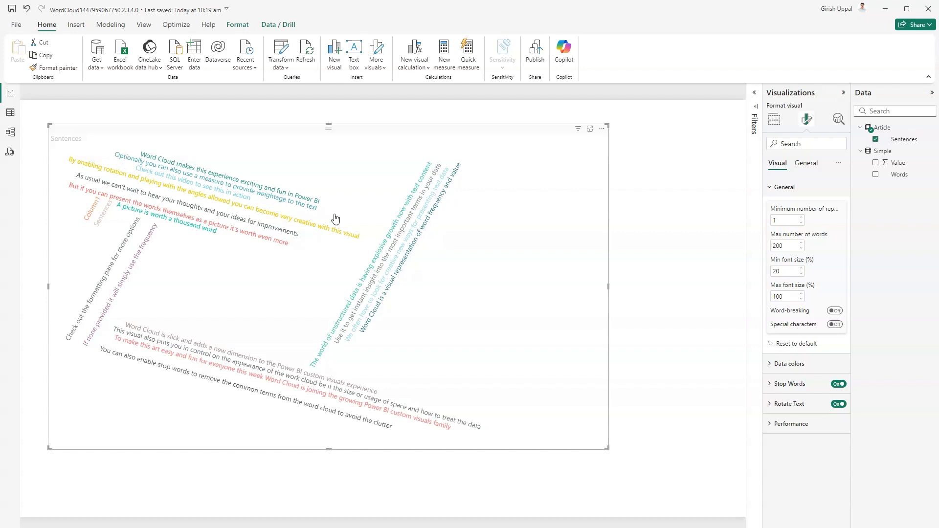
click(837, 311)
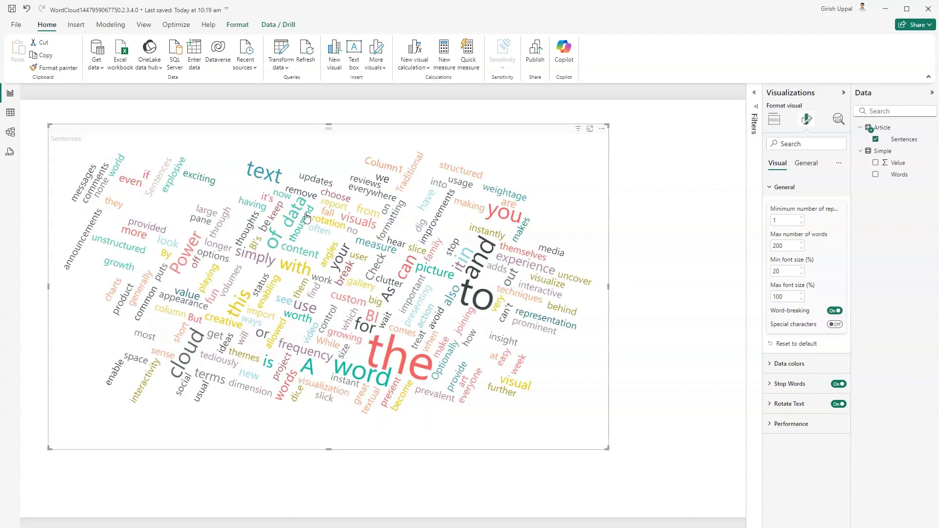
Step: Limit the Sentences word cloud's maximum number of words to 100, and reduce it further to 10
double_click(790, 245)
text(10)
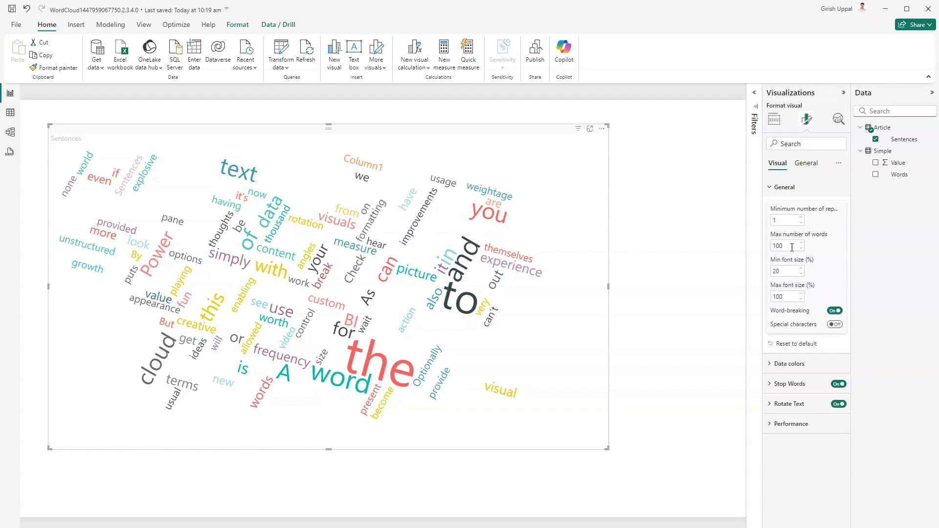
drag(783, 244, 766, 248)
text(10)
Step: Compare the word cloud with special characters on and off, leaving special characters on
click(836, 326)
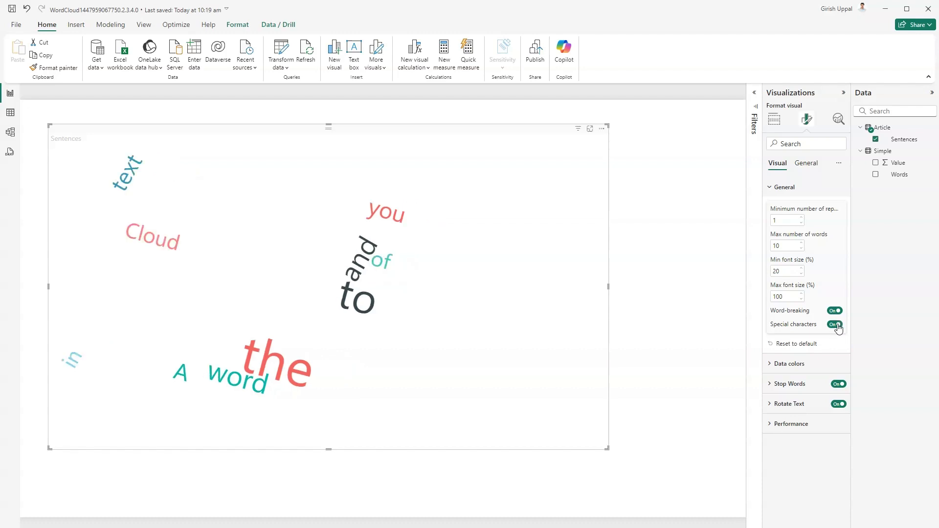
click(836, 325)
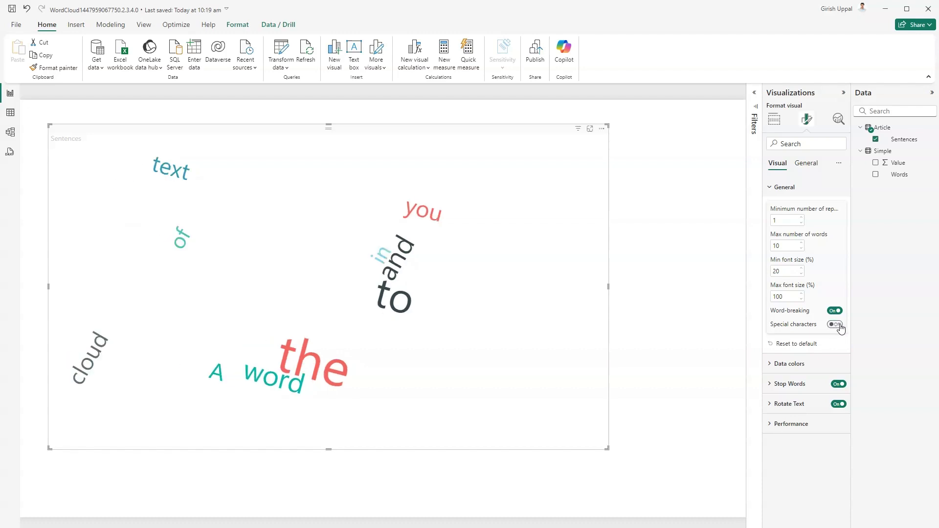
click(840, 328)
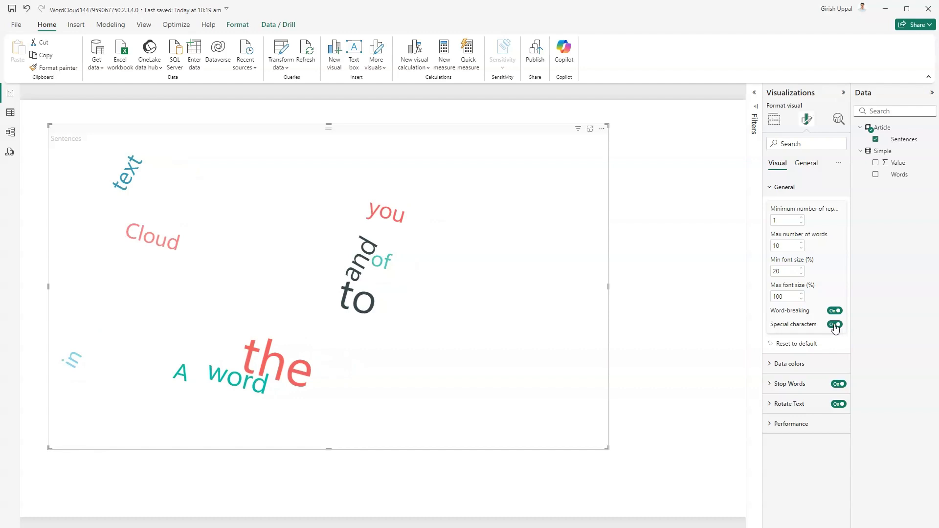
click(835, 326)
click(835, 327)
Step: Set the word cloud's maximum number of words to 200 and inspect the words with special characters
click(788, 245)
text(200)
key(Return)
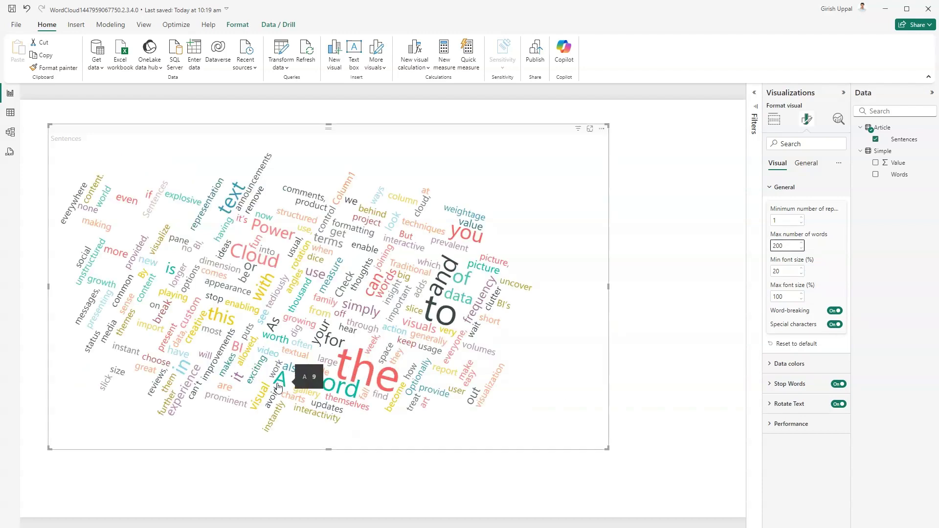
mouse_move(332, 388)
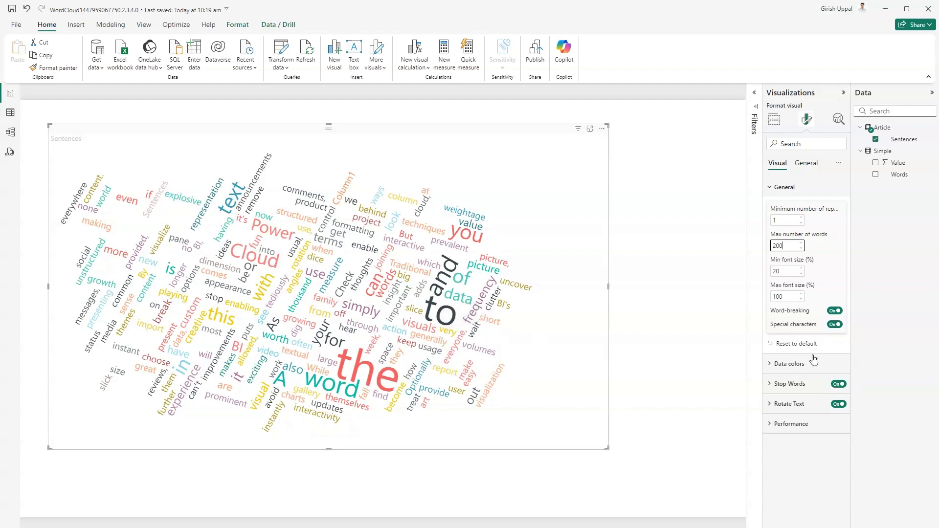
Step: Turn on the default stop words for the Sentences word cloud
click(773, 384)
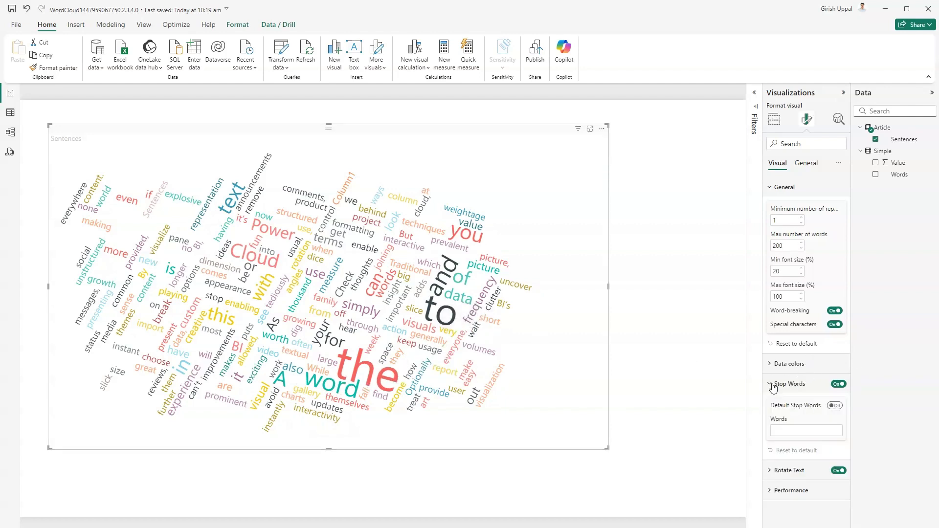
click(836, 406)
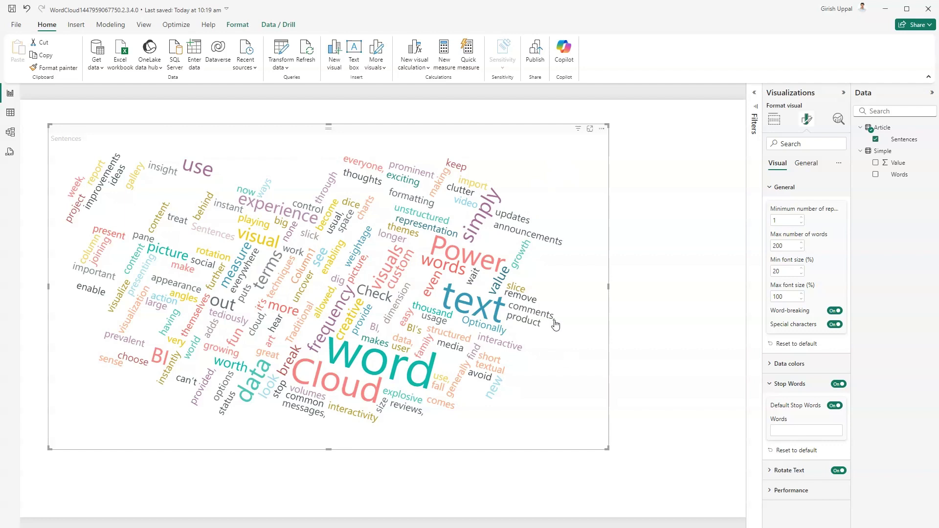
mouse_move(556, 325)
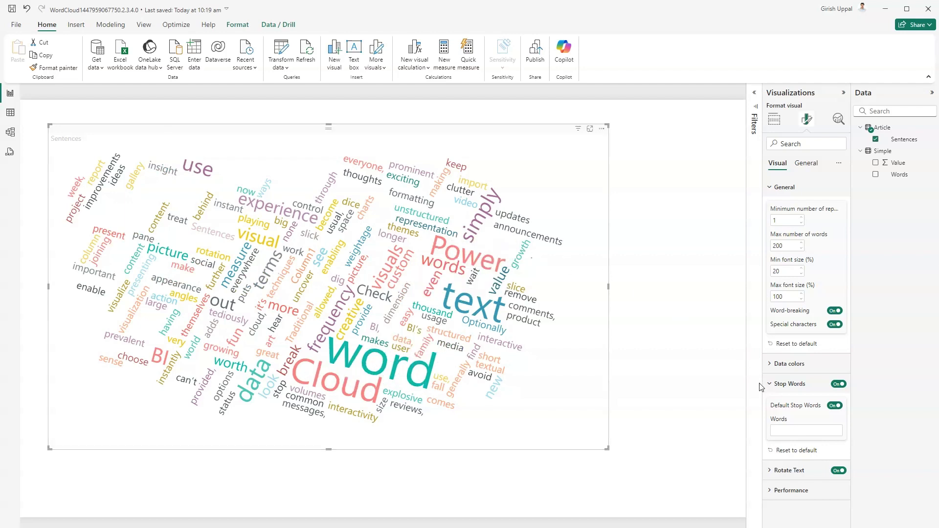
click(816, 430)
Step: Examine which fields the four sample word clouds use, with word breaking on and off and with and without Value
key(ctrl+Page_Down)
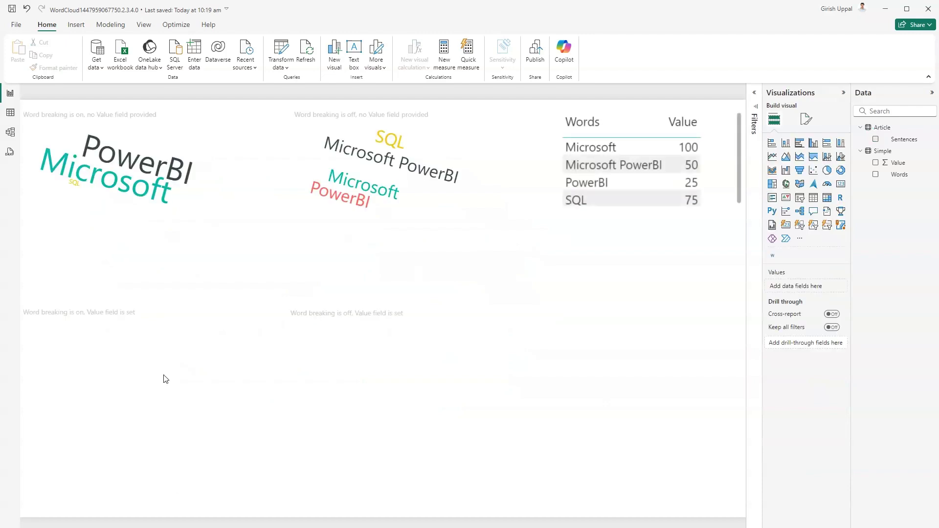
click(90, 220)
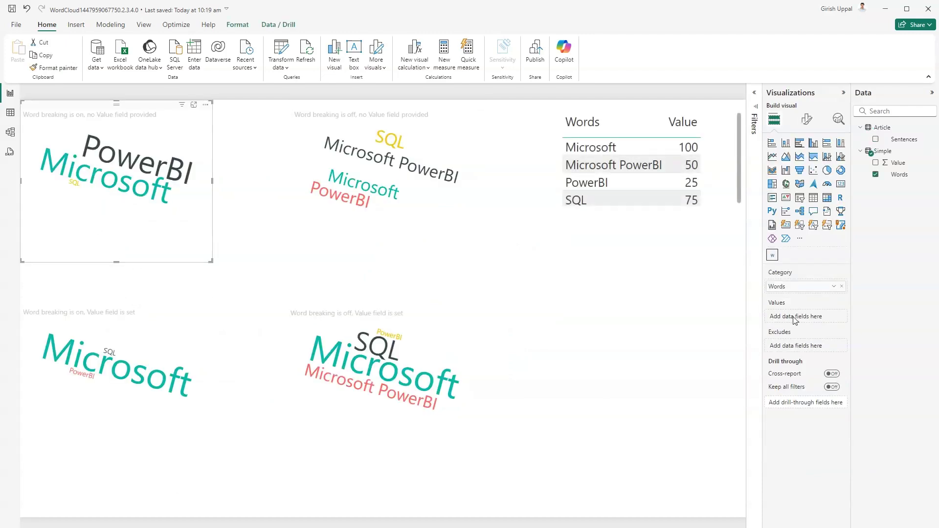
click(384, 236)
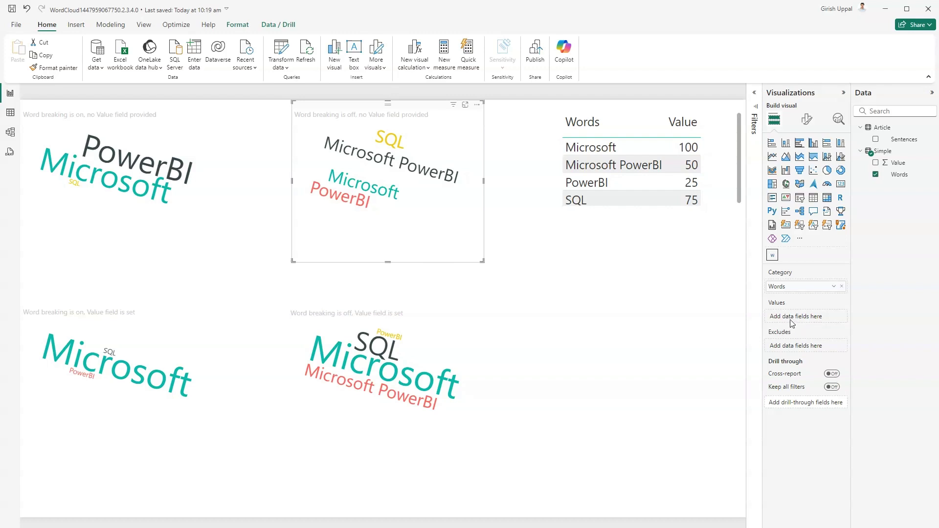
click(443, 347)
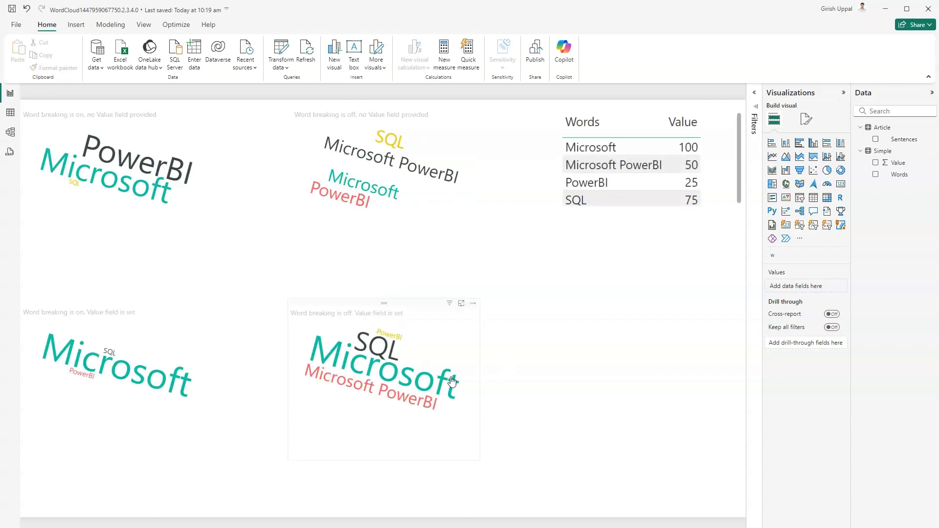
click(440, 416)
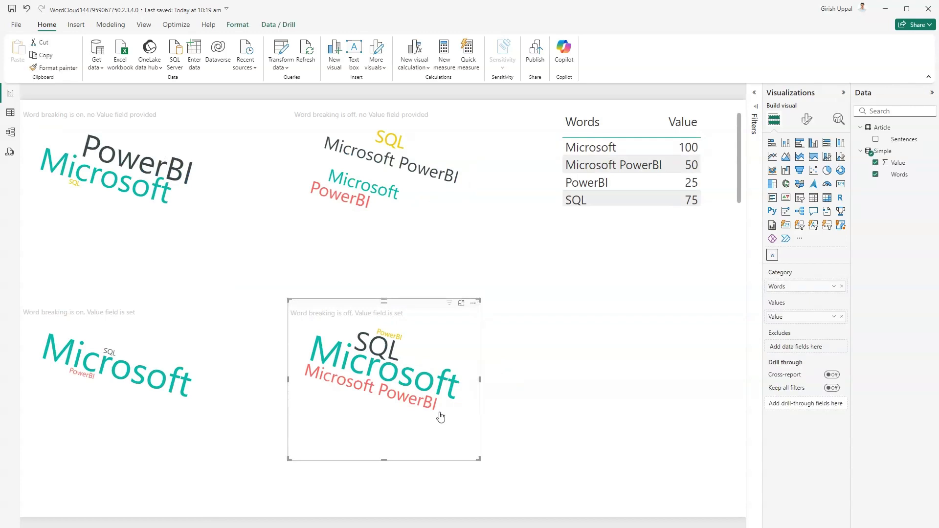
mouse_move(423, 371)
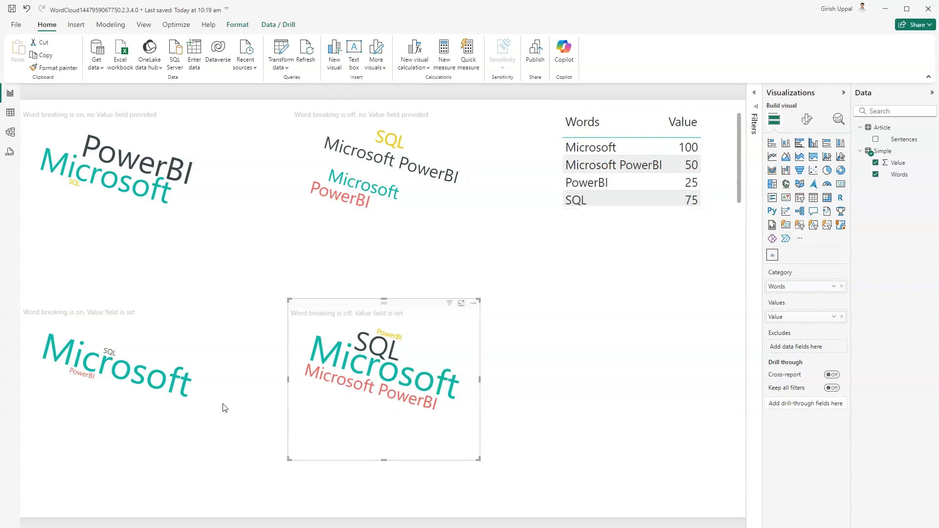
click(194, 420)
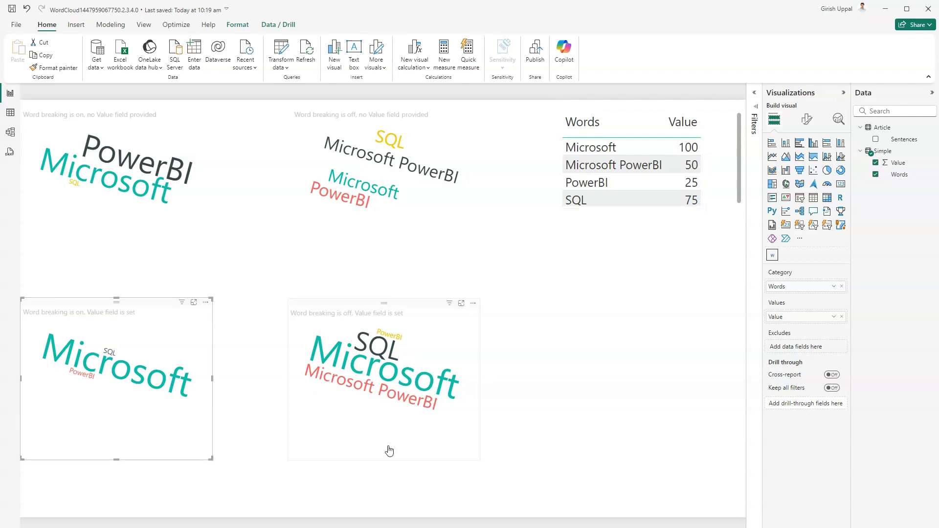
Step: Examine the two sample word clouds with different rotation angles and the sample with default stop words on
key(ctrl+Page_Down)
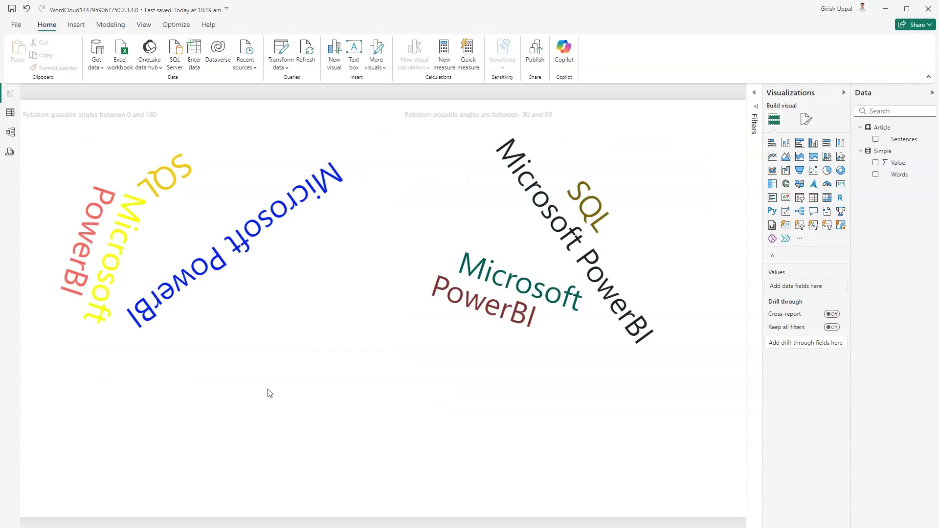
click(169, 319)
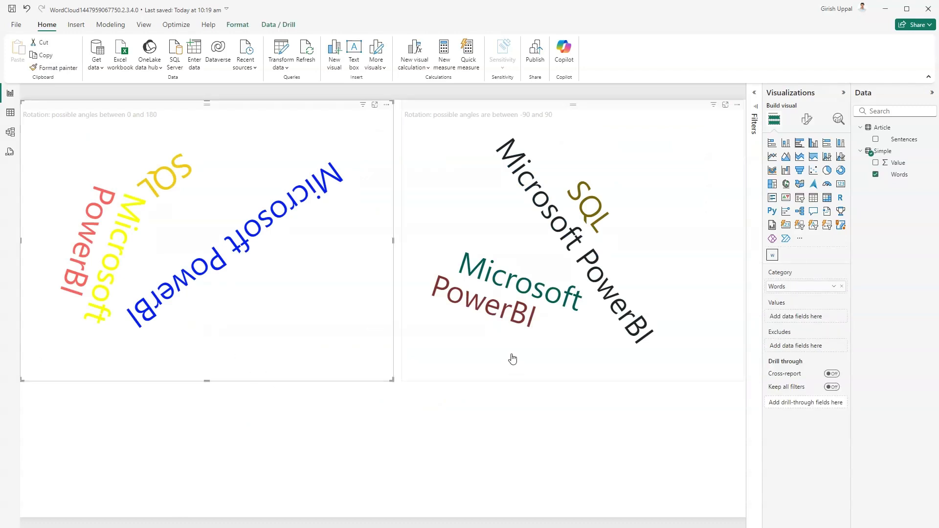
click(512, 360)
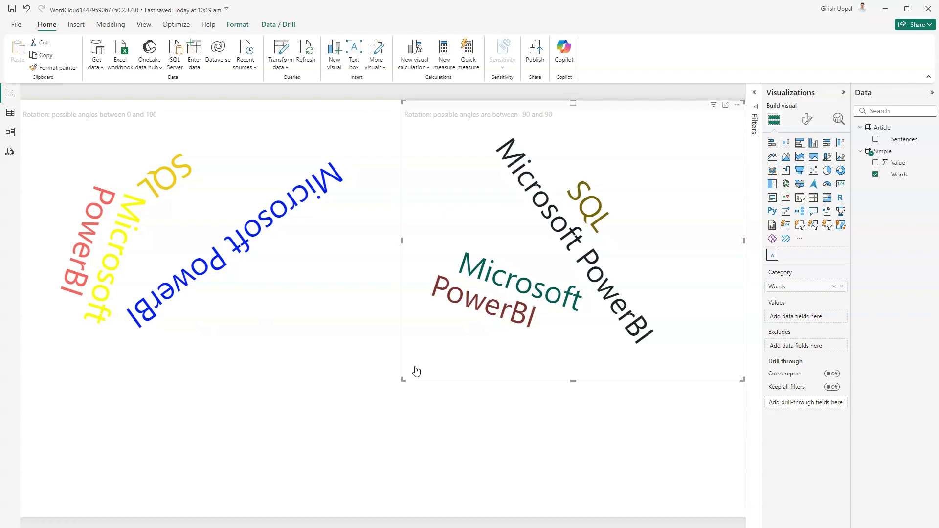
key(ctrl+Page_Down)
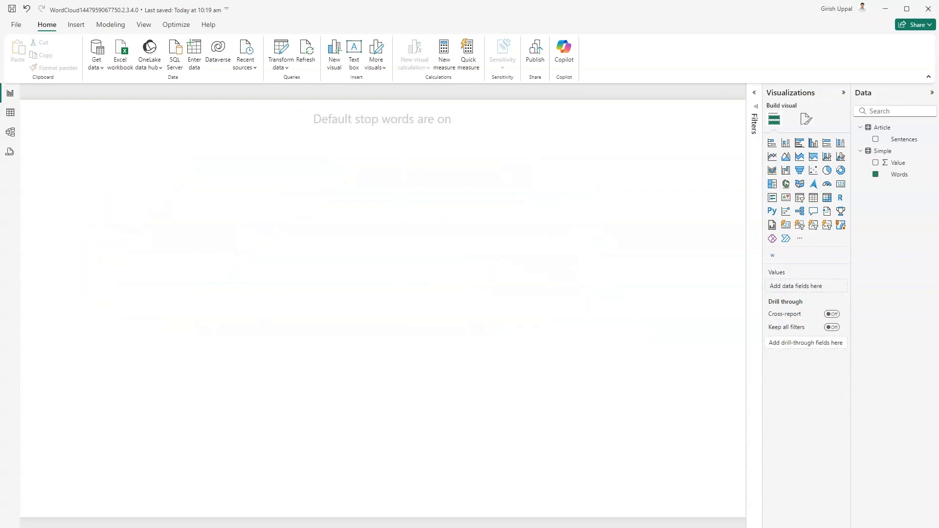
click(678, 226)
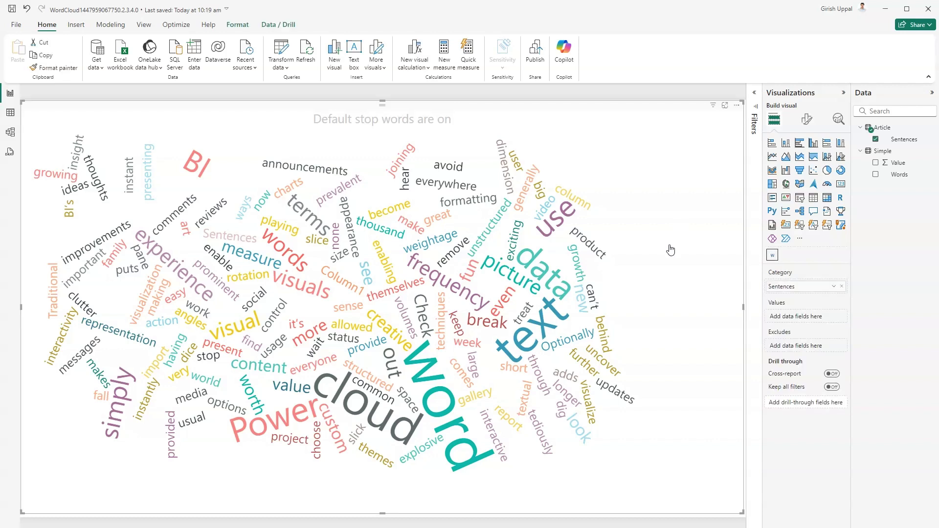